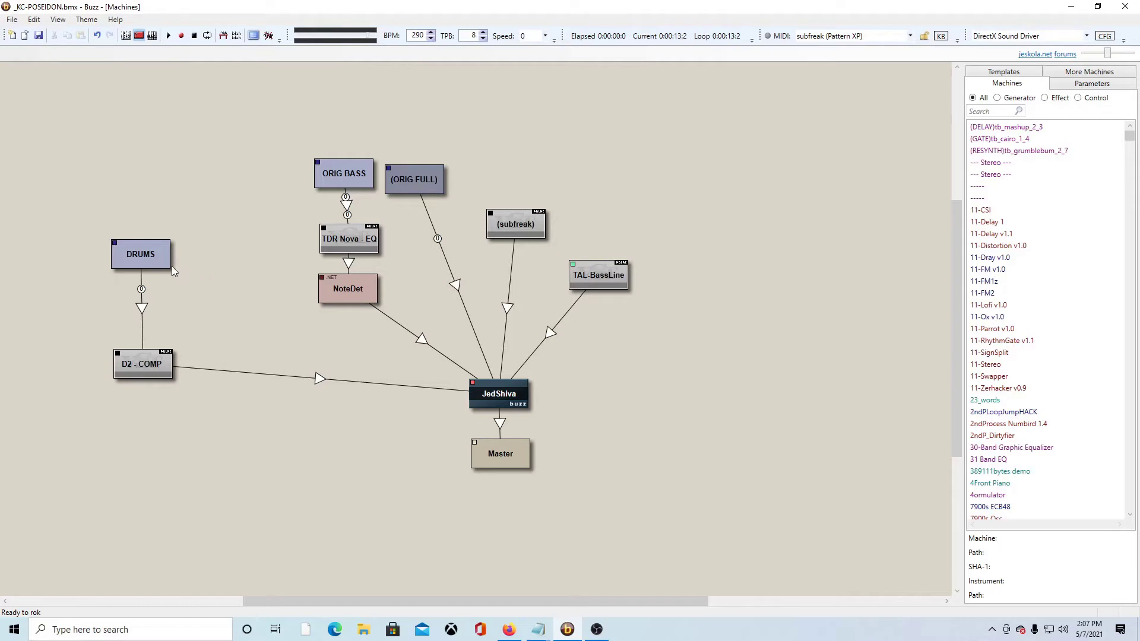
# - Look over the settings of the DRUMS tracker and the D2 - COMP compressor, closing each window again
pyautogui.doubleClick(132, 266)
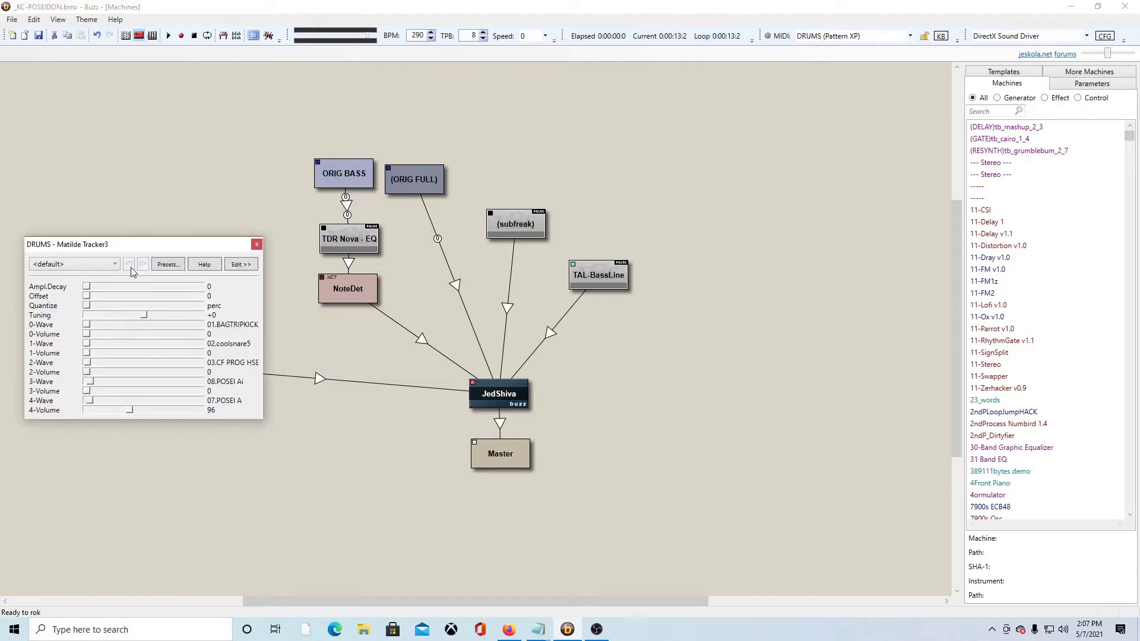
pyautogui.click(259, 244)
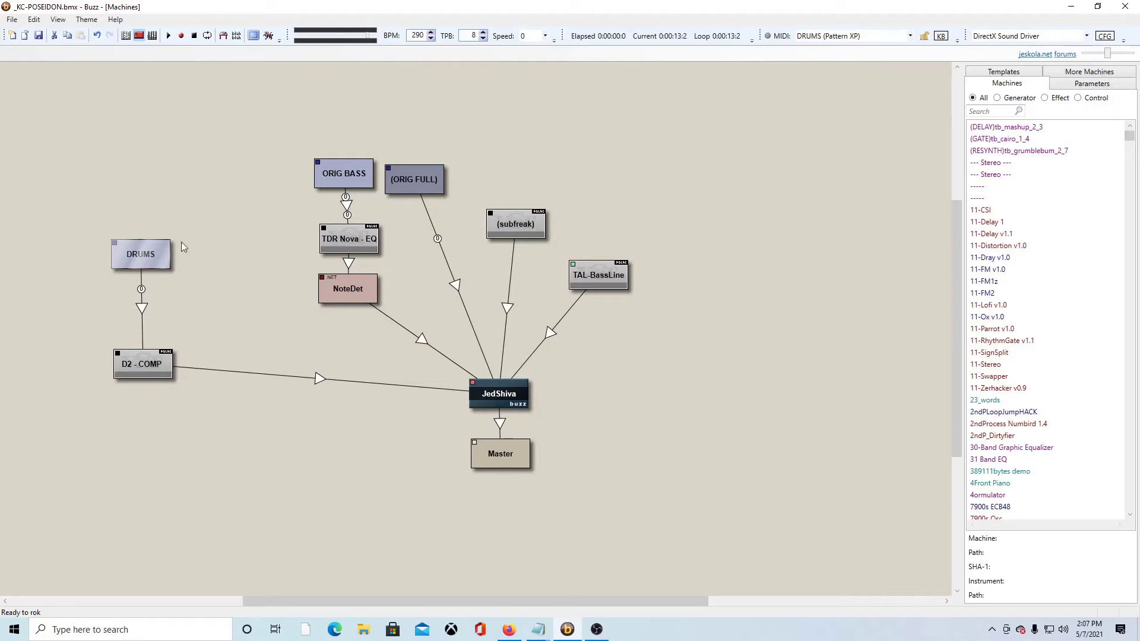
pyautogui.doubleClick(141, 368)
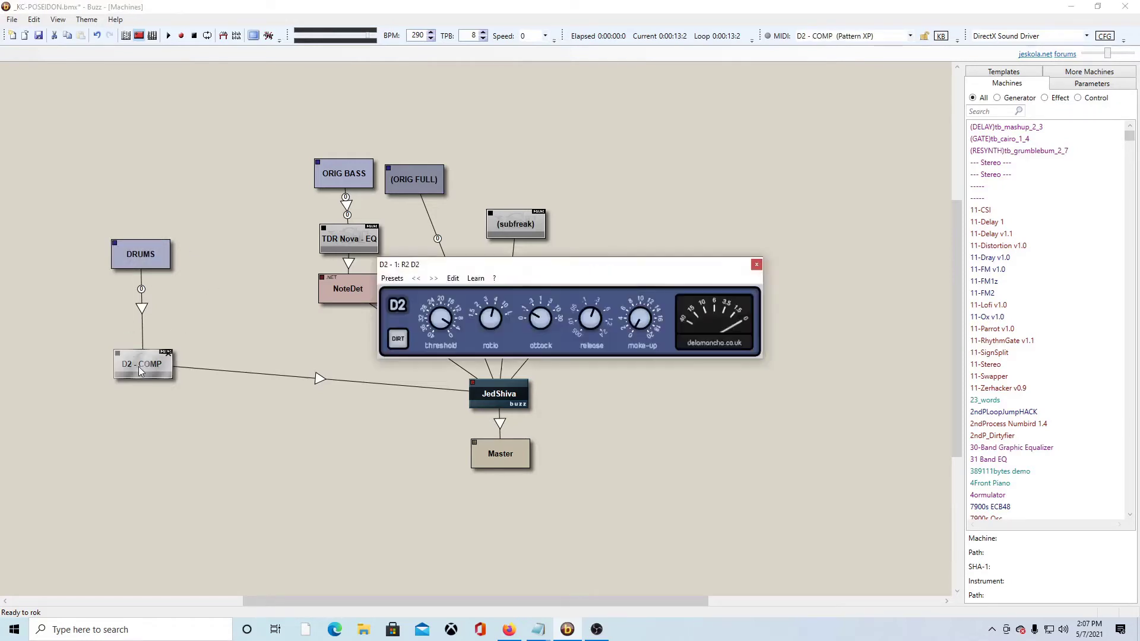
pyautogui.click(756, 265)
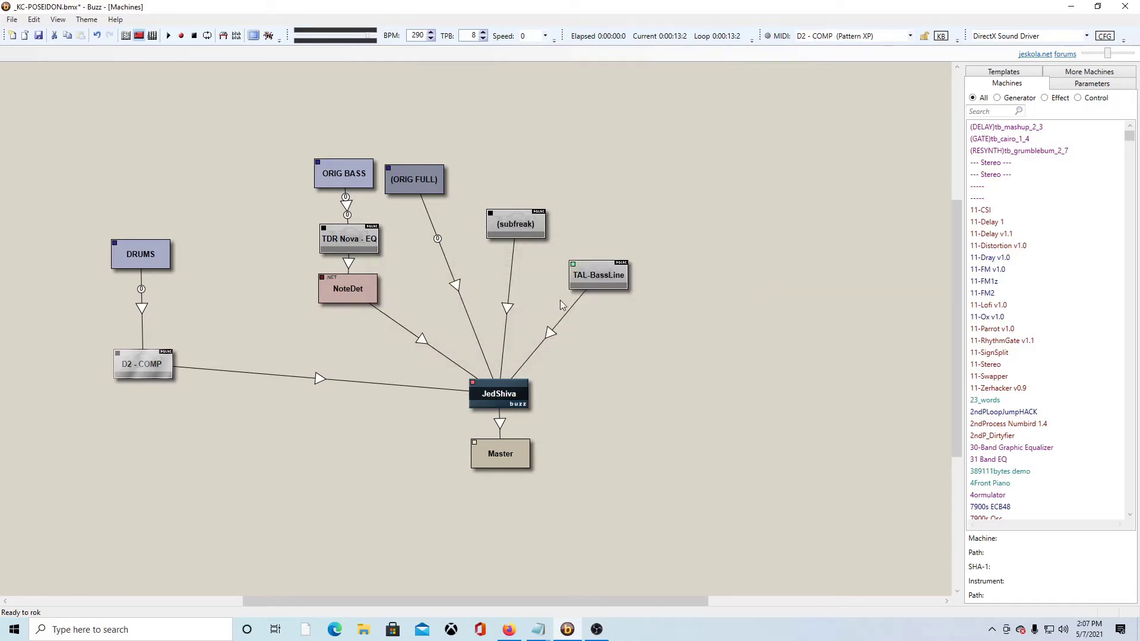
# - Look over the TAL-BassLine, subfreak and ORIG FULL machines, closing their windows again
pyautogui.doubleClick(601, 277)
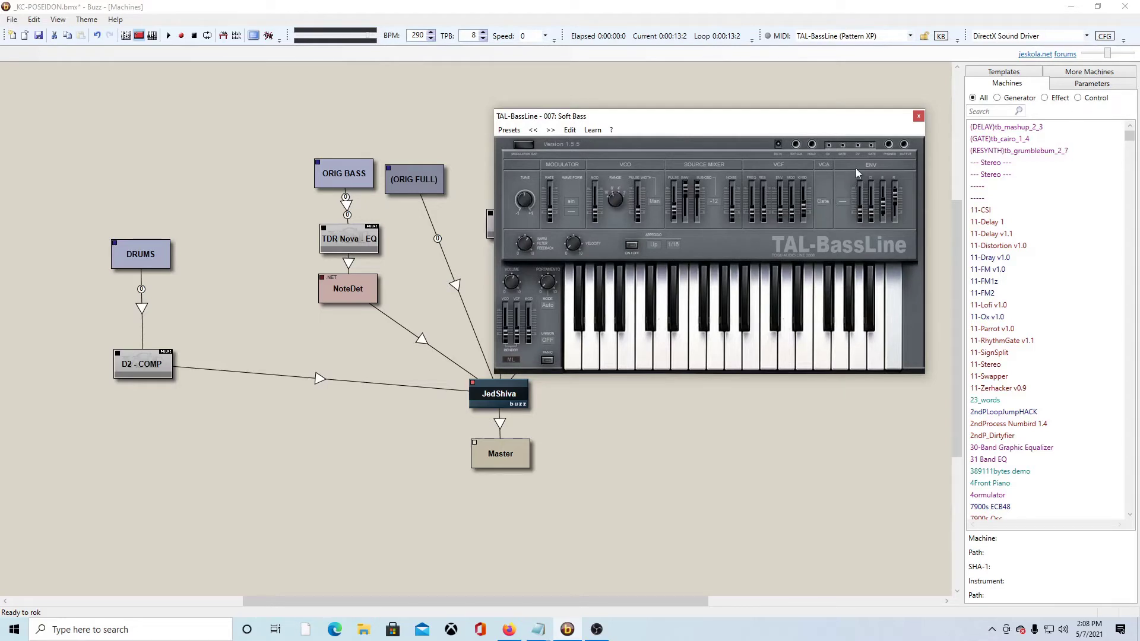
pyautogui.click(918, 116)
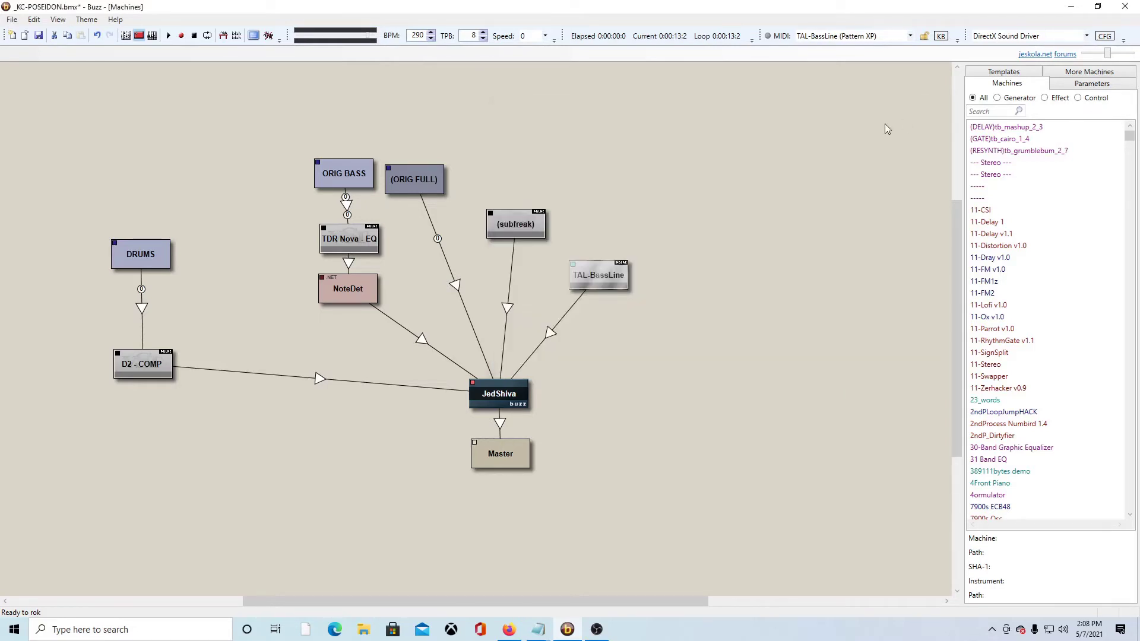
pyautogui.doubleClick(526, 223)
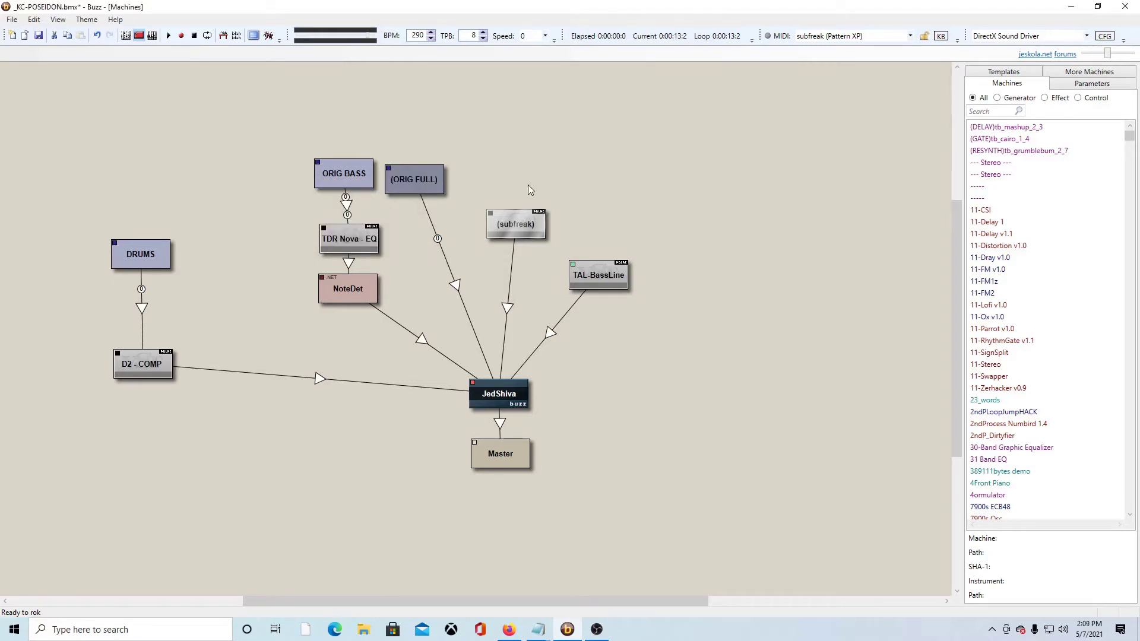
pyautogui.doubleClick(408, 189)
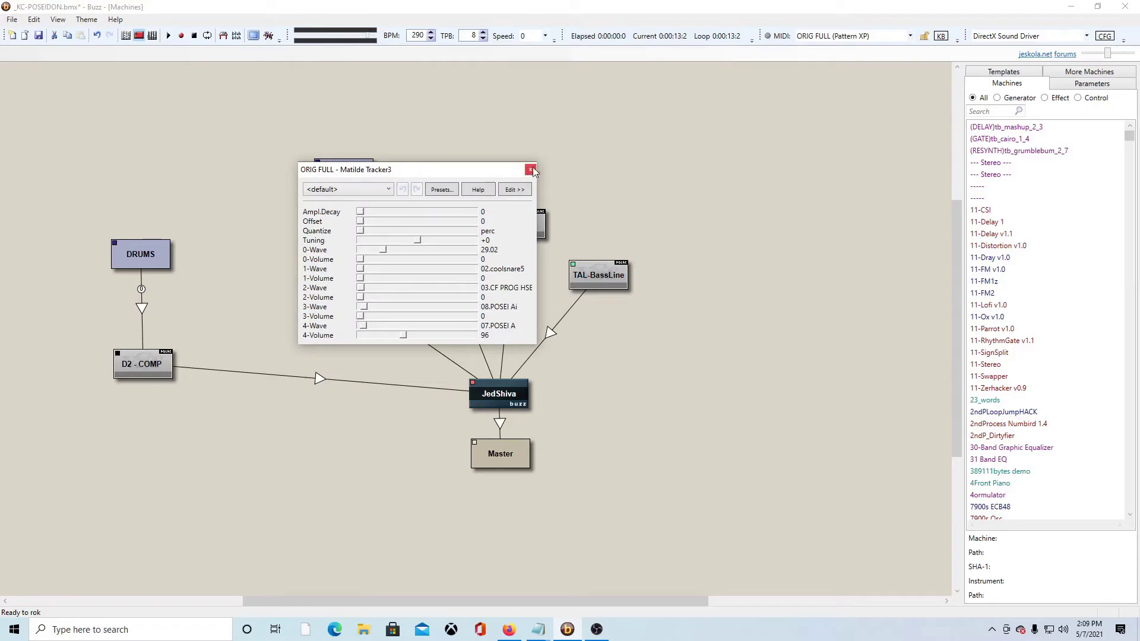
pyautogui.click(531, 170)
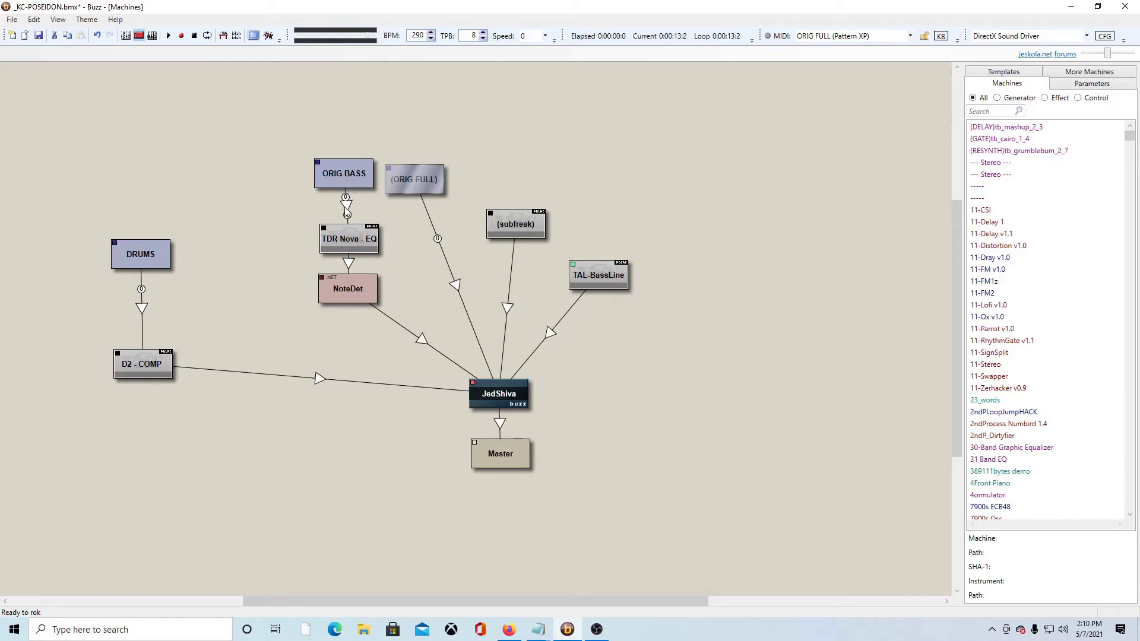
# - Play the song and compare the original bass with TDR Nova's low-pass filter switched off and on, leaving it on, and stop playback
pyautogui.doubleClick(364, 245)
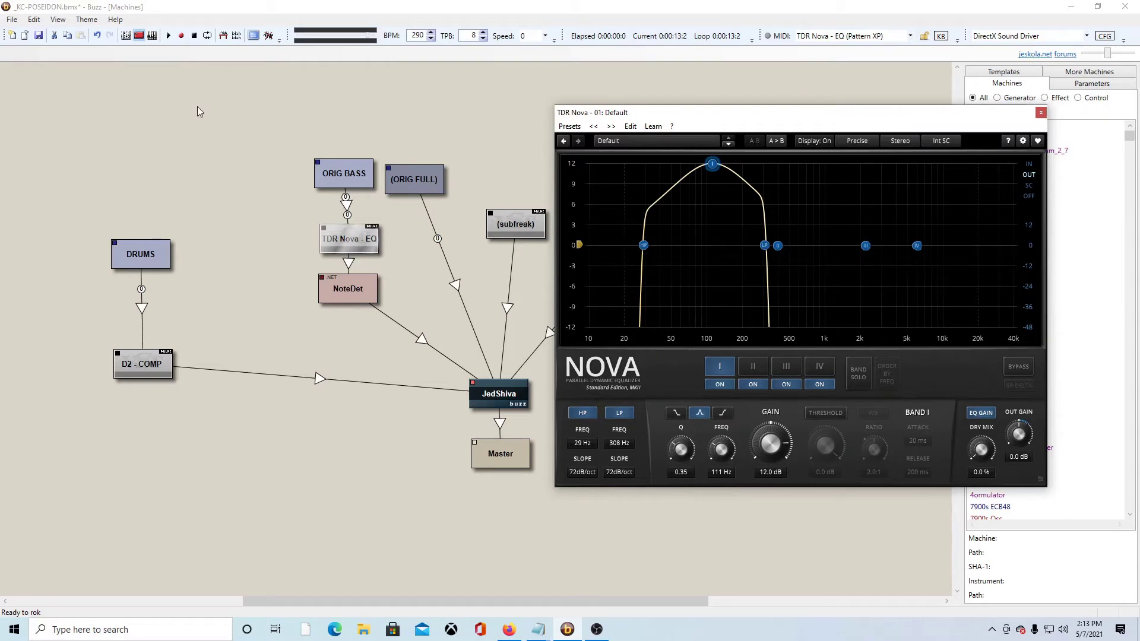
pyautogui.click(169, 36)
pyautogui.press('F4')
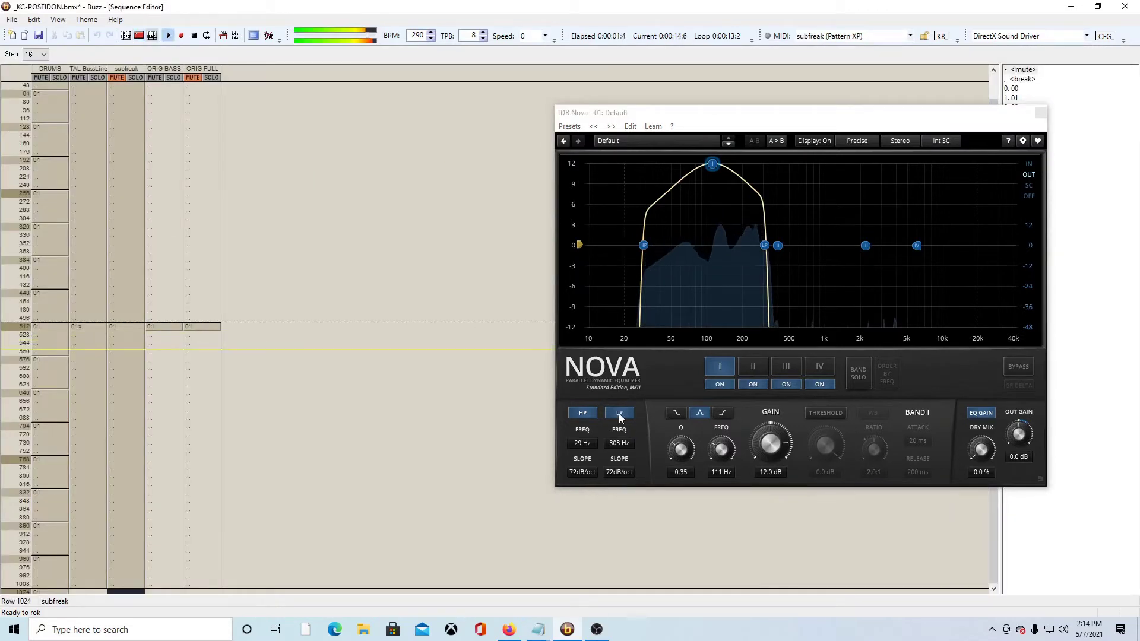
pyautogui.click(619, 413)
pyautogui.click(619, 412)
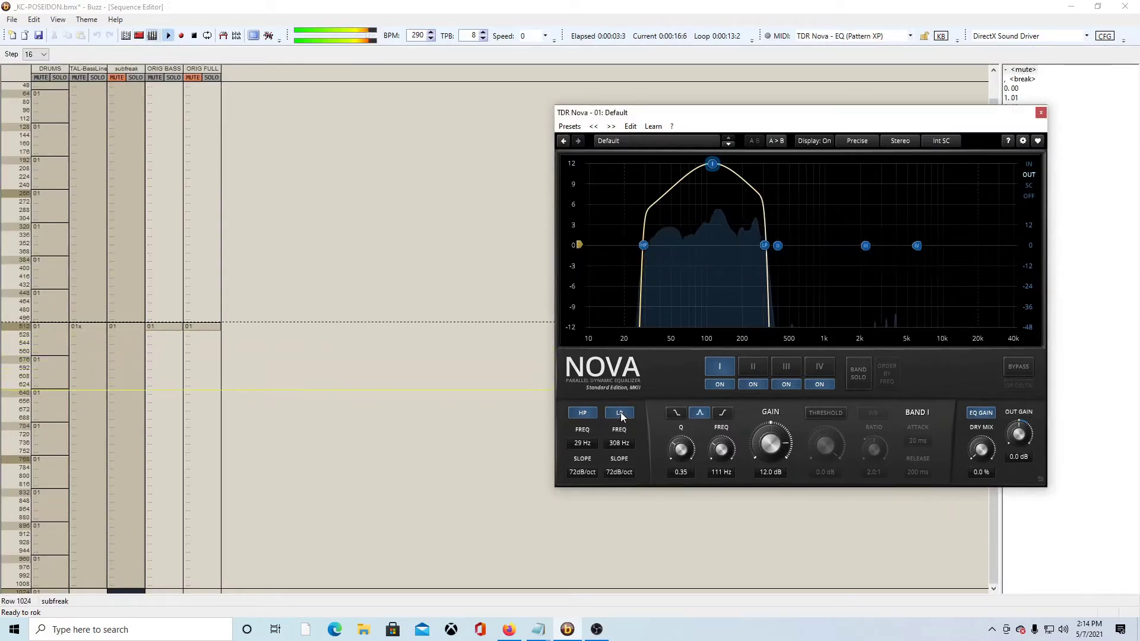
pyautogui.click(621, 411)
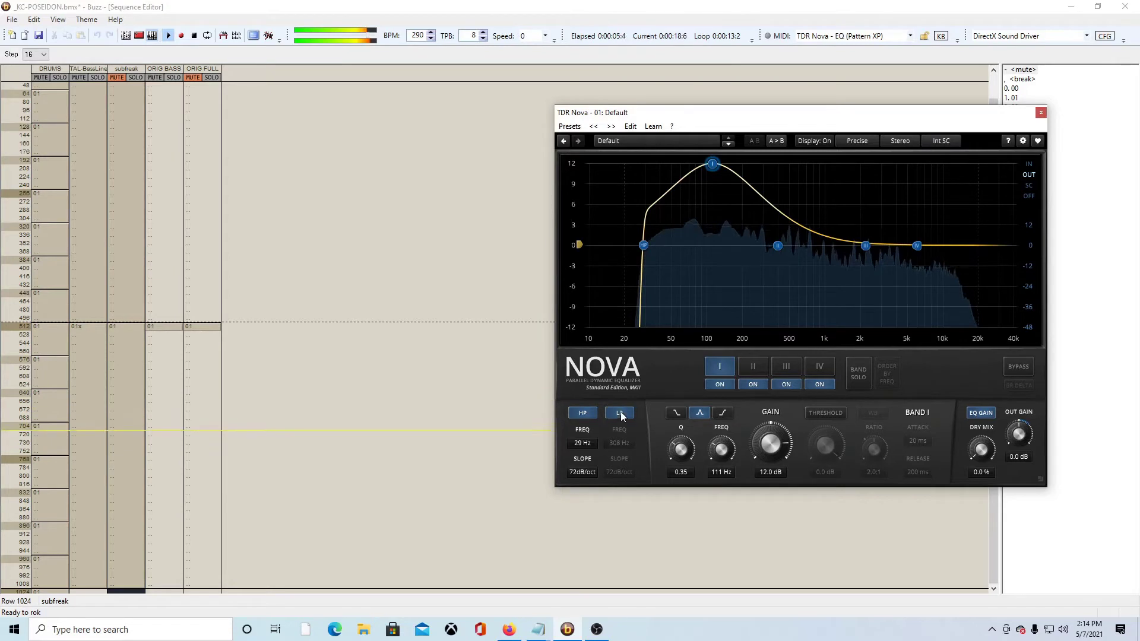
pyautogui.click(620, 412)
pyautogui.click(622, 412)
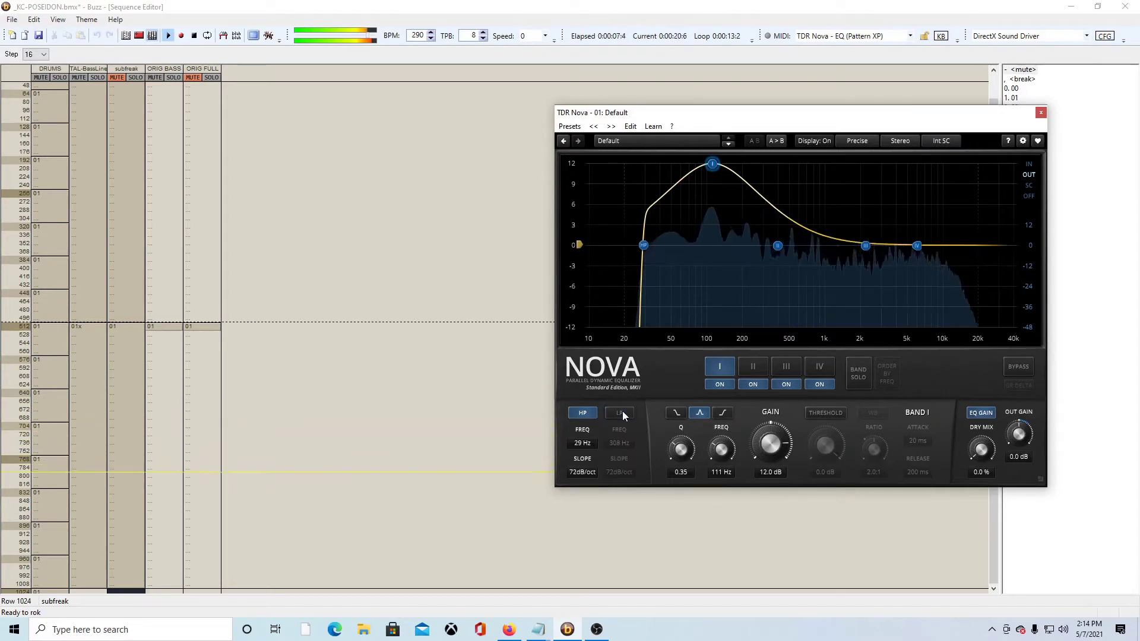
pyautogui.click(622, 412)
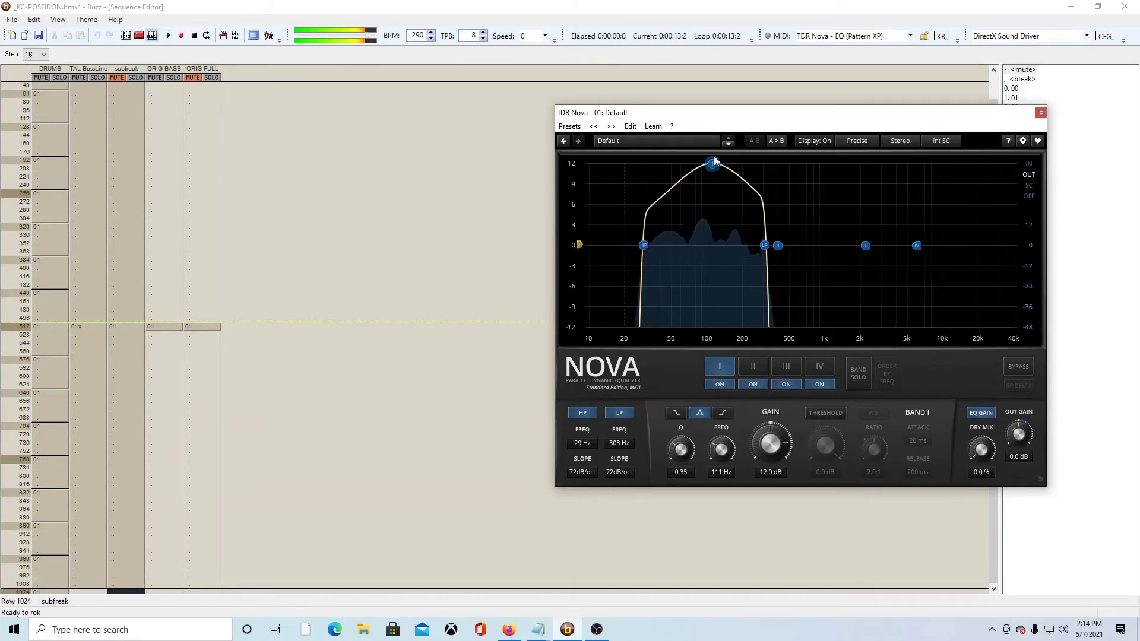
pyautogui.press('F8')
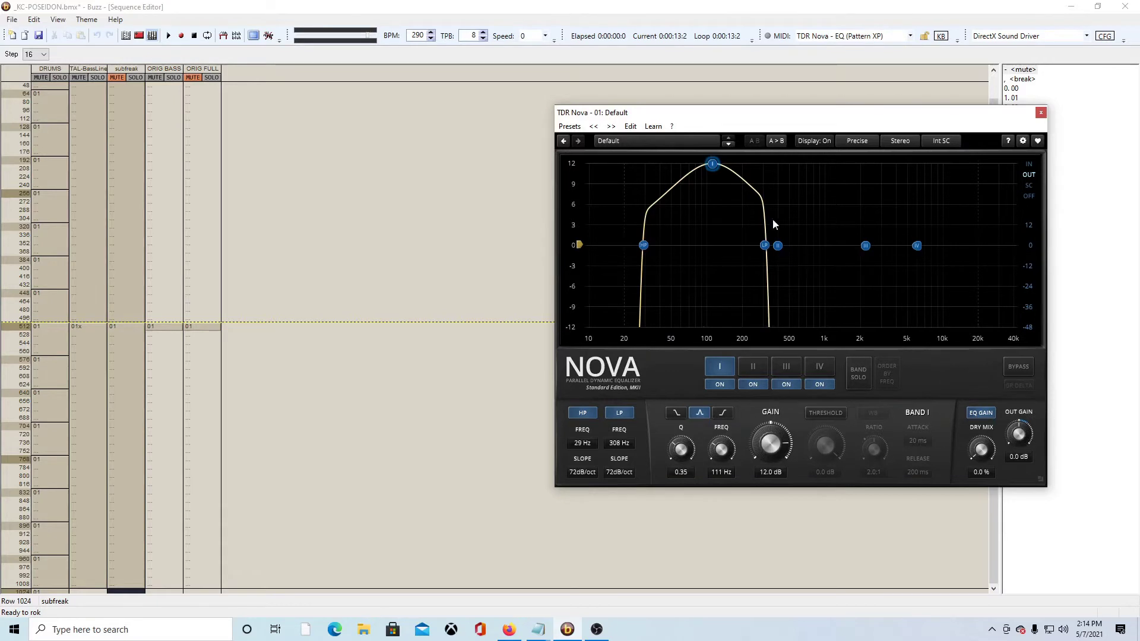
# - Open the NoteDet machine beside the EQ, play the song to watch the note detection, and stop playback
pyautogui.click(138, 36)
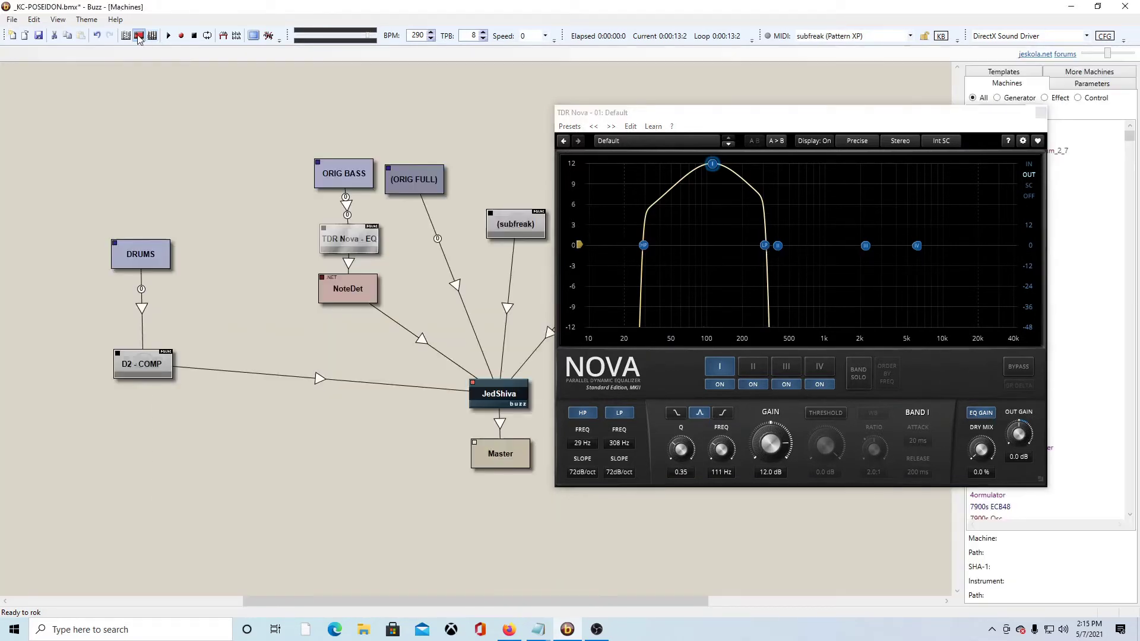
pyautogui.doubleClick(344, 290)
pyautogui.moveTo(552, 236); pyautogui.dragTo(401, 139)
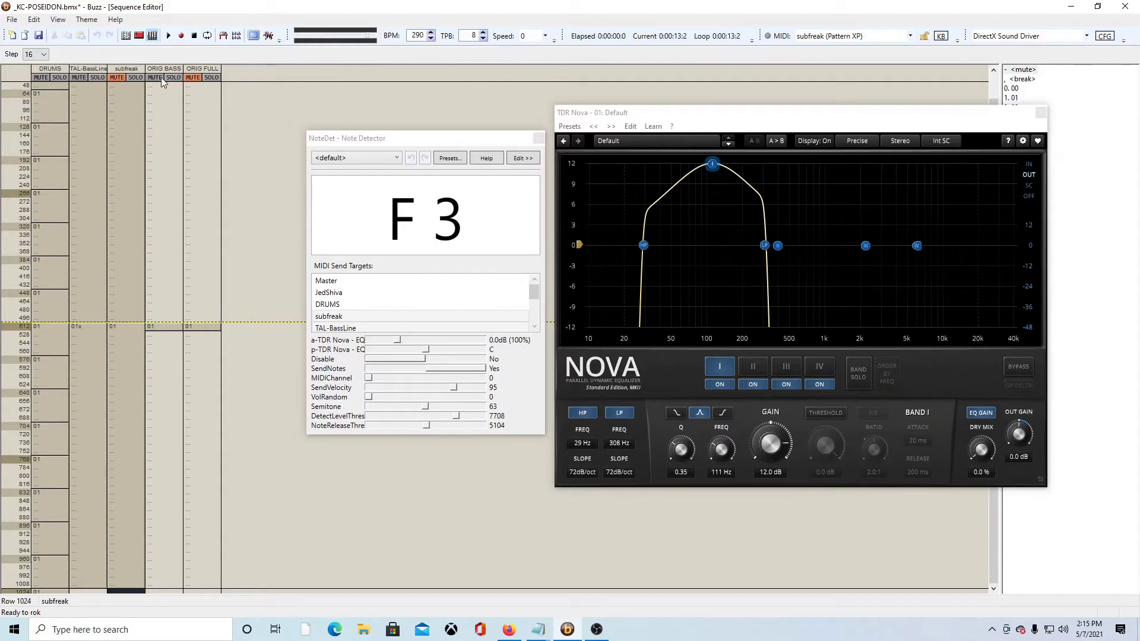
pyautogui.click(169, 37)
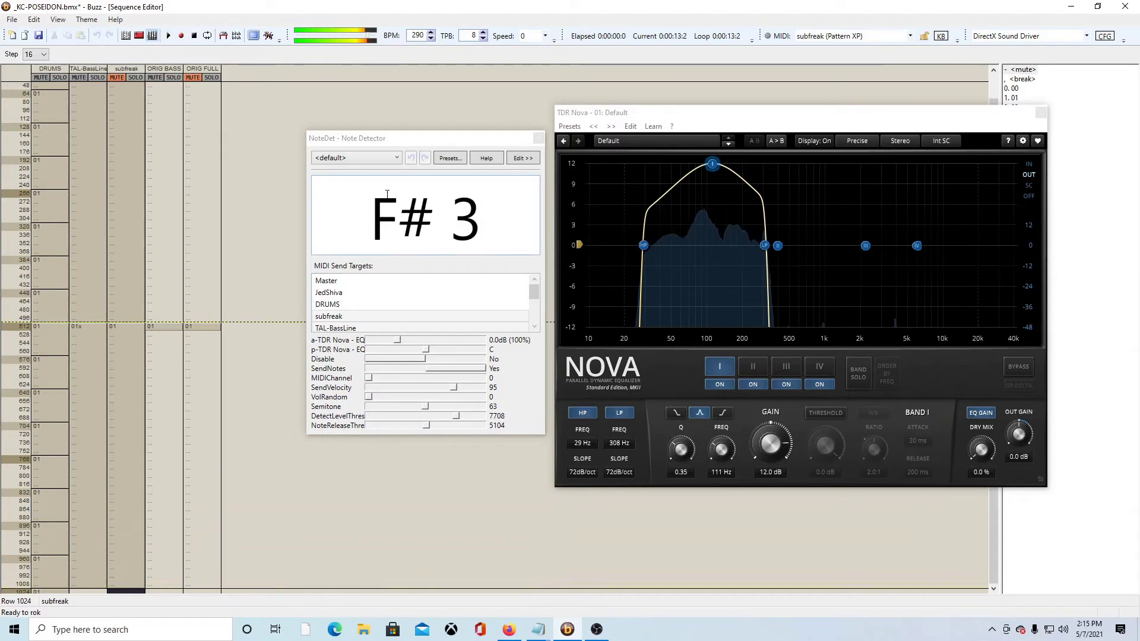
pyautogui.press('F8')
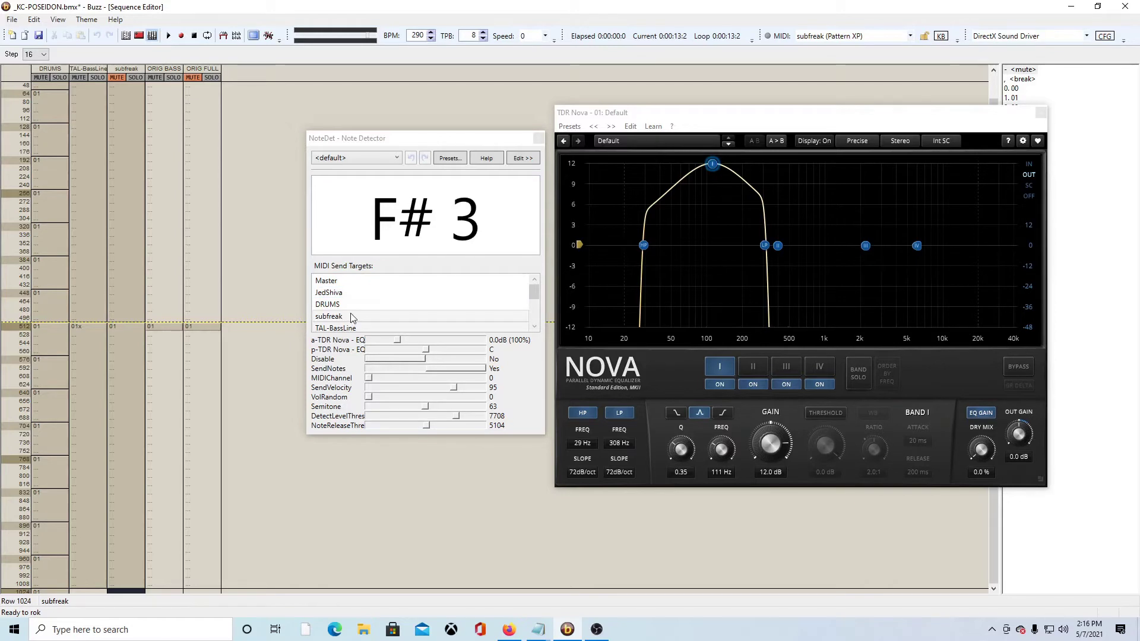
# - Select both subfreak and TAL-BassLine as the Note Detector's MIDI send targets
pyautogui.scroll(-1, 363, 312)
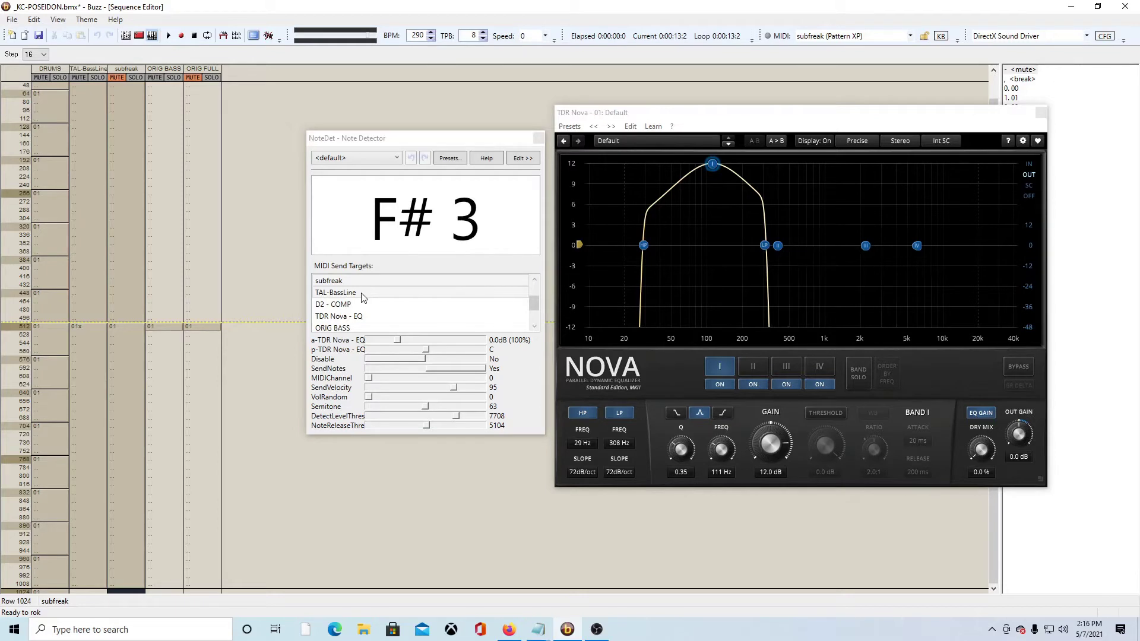
pyautogui.scroll(1, 387, 314)
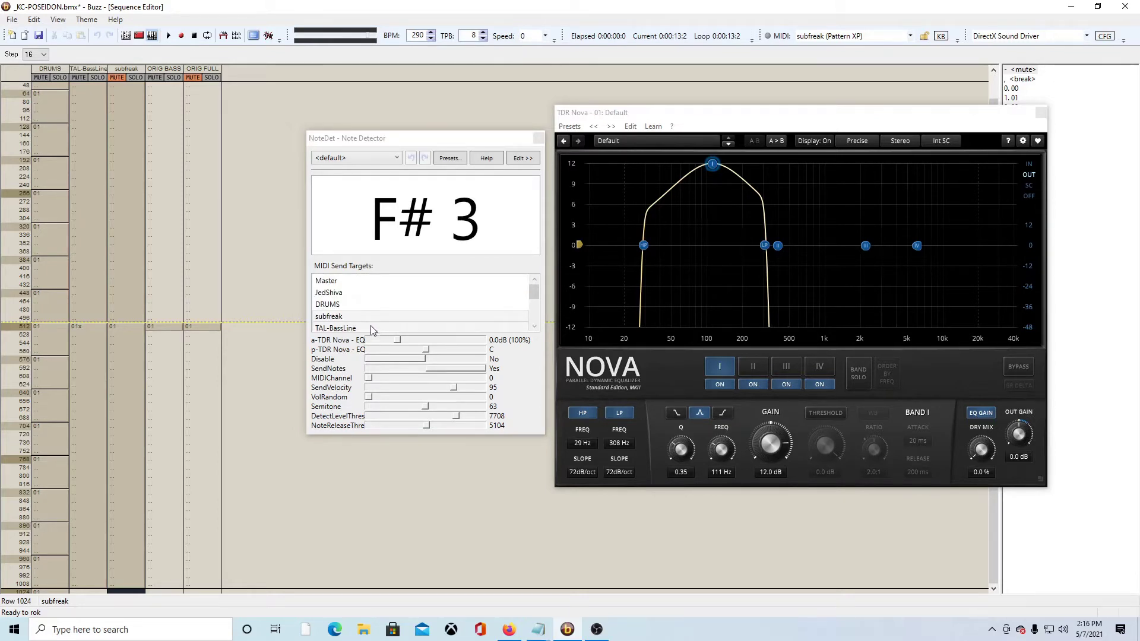
pyautogui.click(372, 316)
pyautogui.scroll(-1, 388, 295)
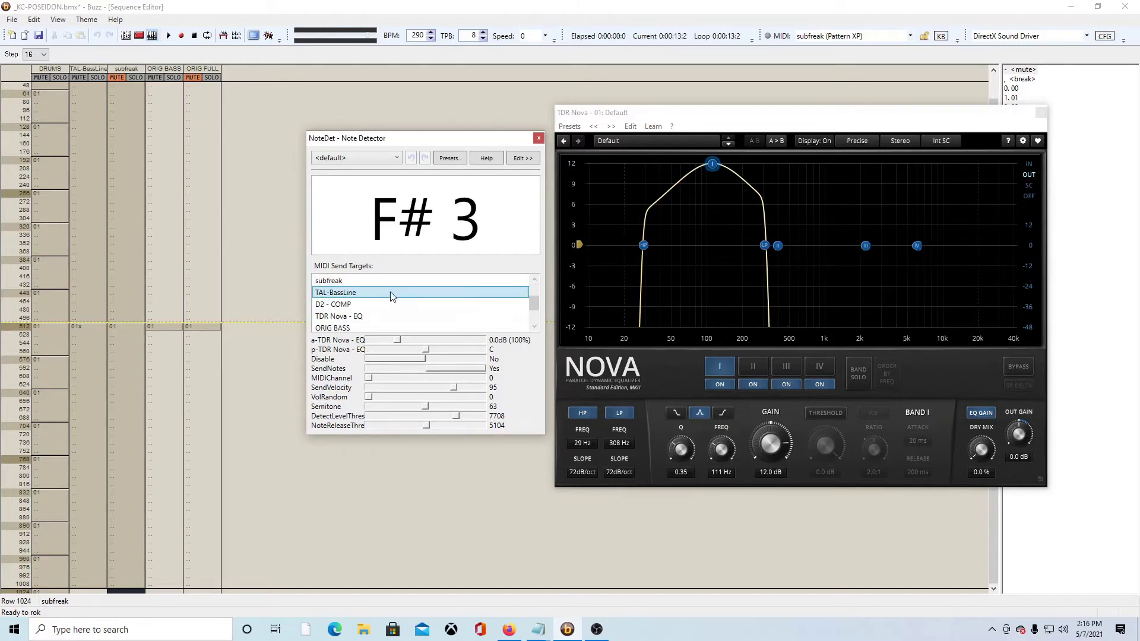
pyautogui.scroll(3, 451, 303)
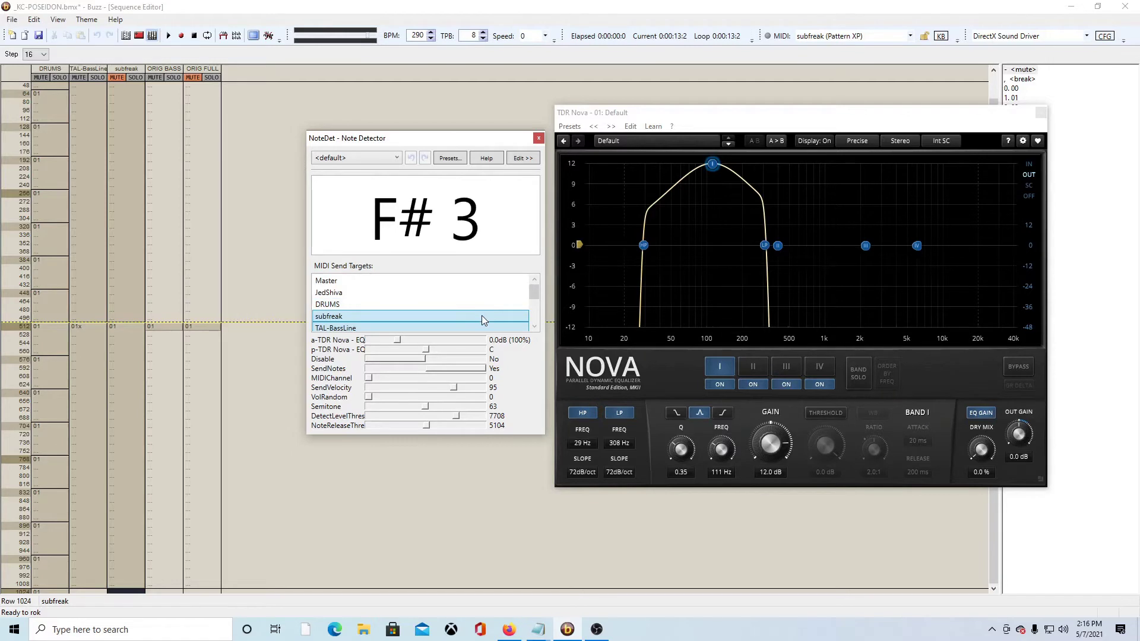
pyautogui.scroll(-1, 482, 315)
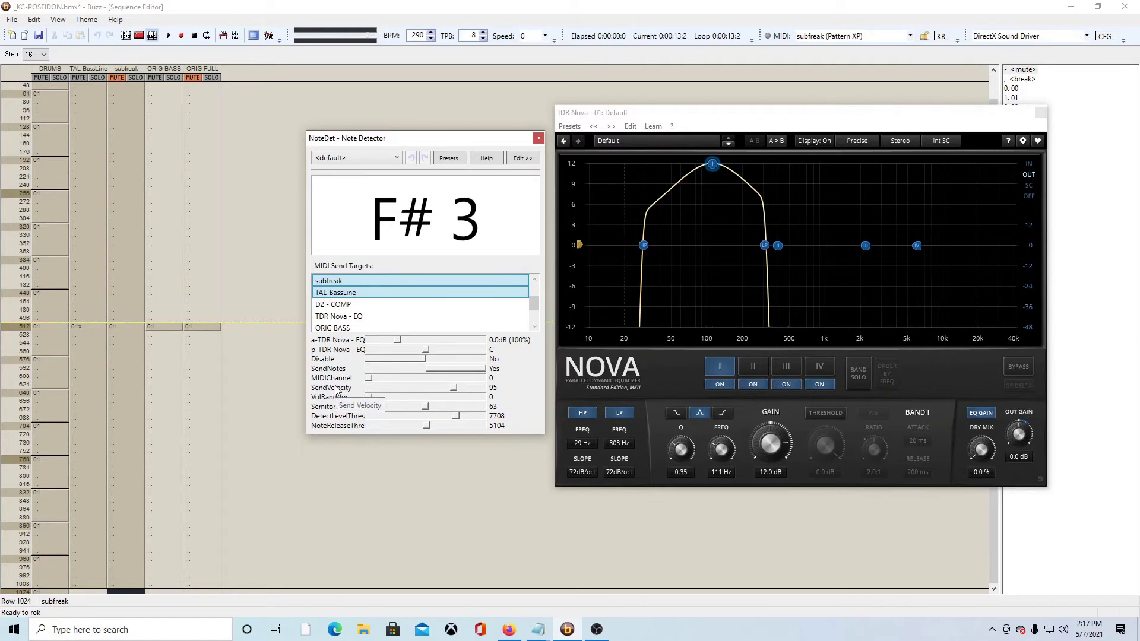
# - Set the Note Detector's VolRandom parameter to 16
pyautogui.click(357, 391)
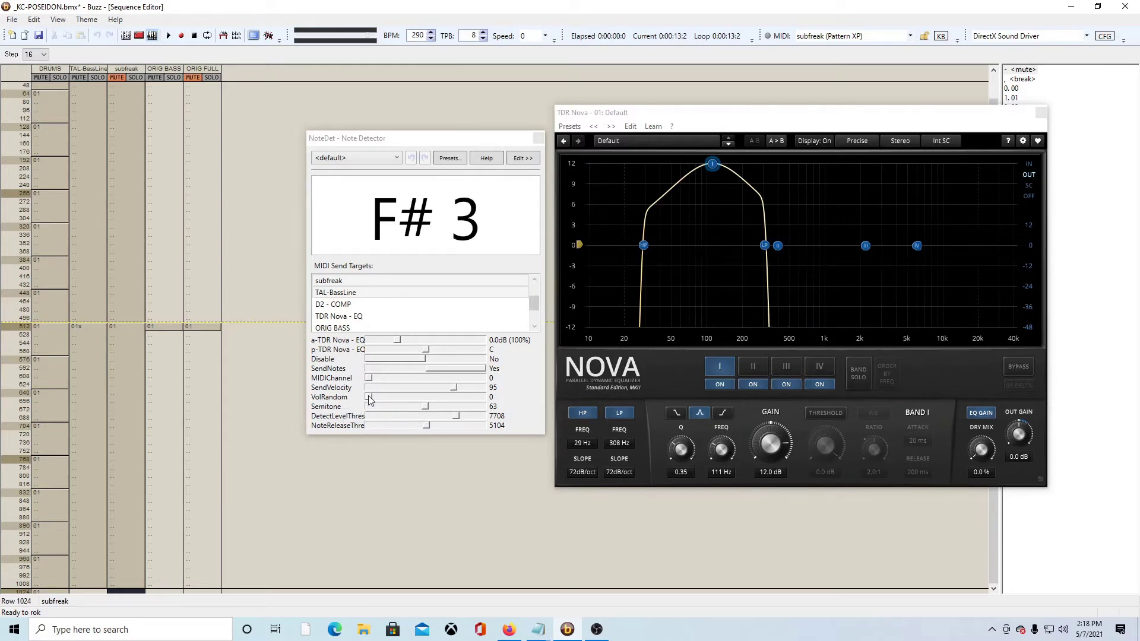
pyautogui.moveTo(368, 399); pyautogui.dragTo(381, 402)
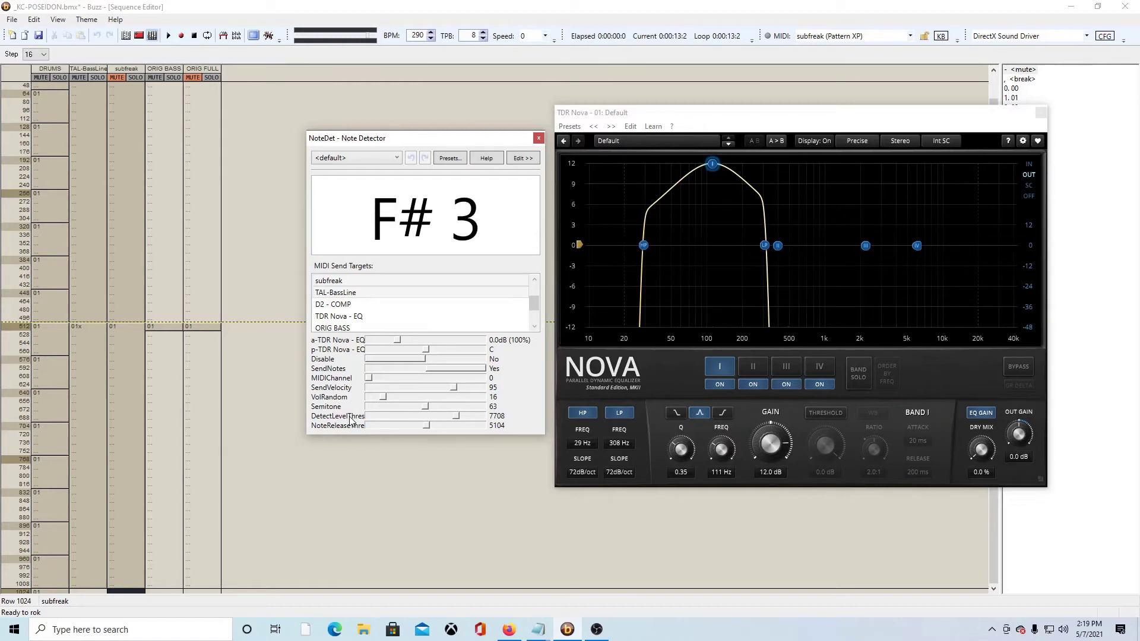
pyautogui.moveTo(347, 427)
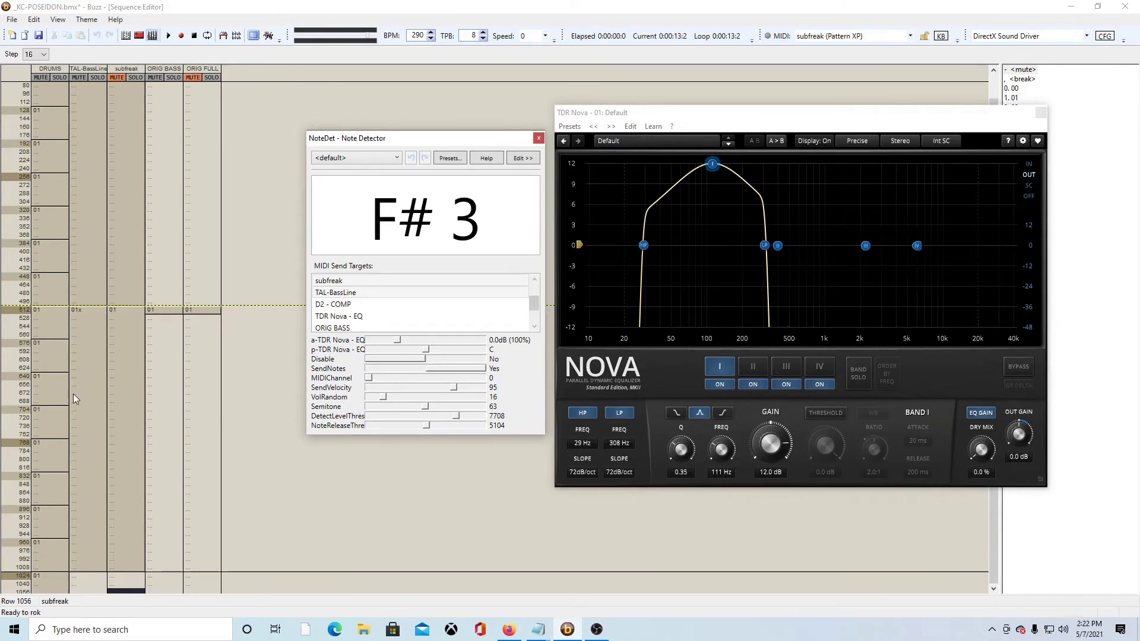
# - Try a sequence loop ending at row 768 and a shorter one from row 576 to row 640
pyautogui.click(73, 443)
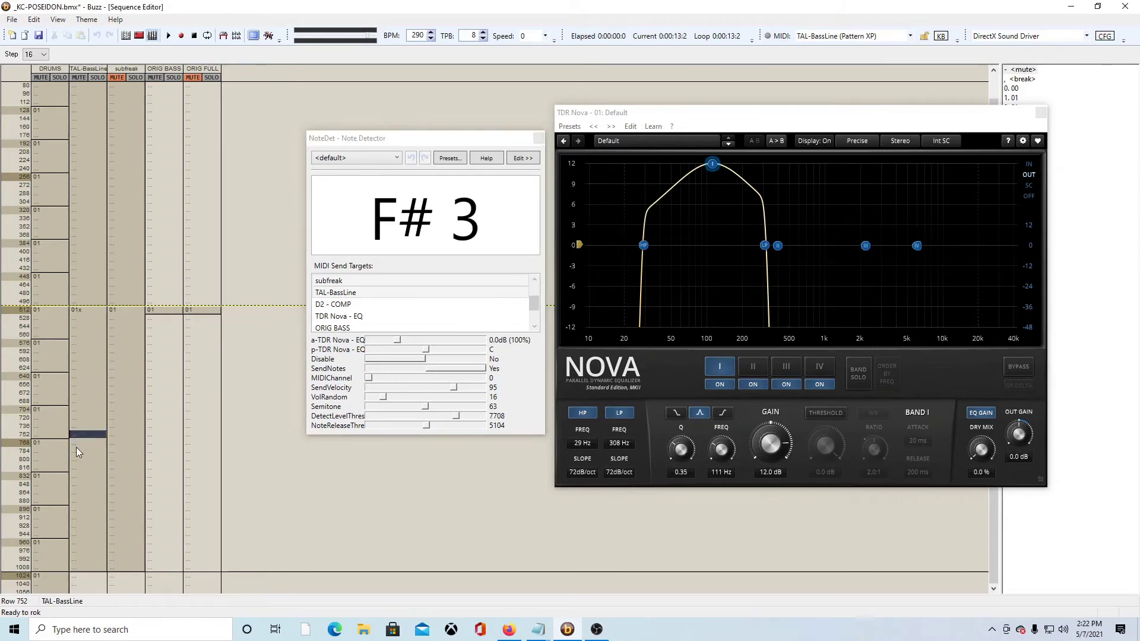
pyautogui.hotkey('ctrl', 'e')
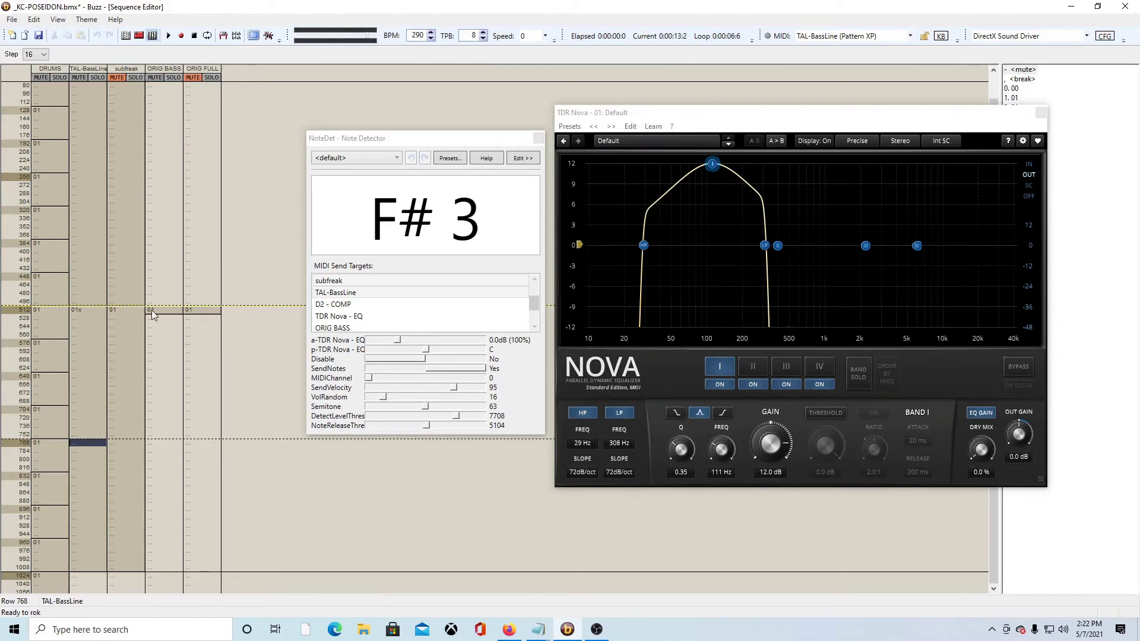
pyautogui.click(89, 345)
pyautogui.click(76, 376)
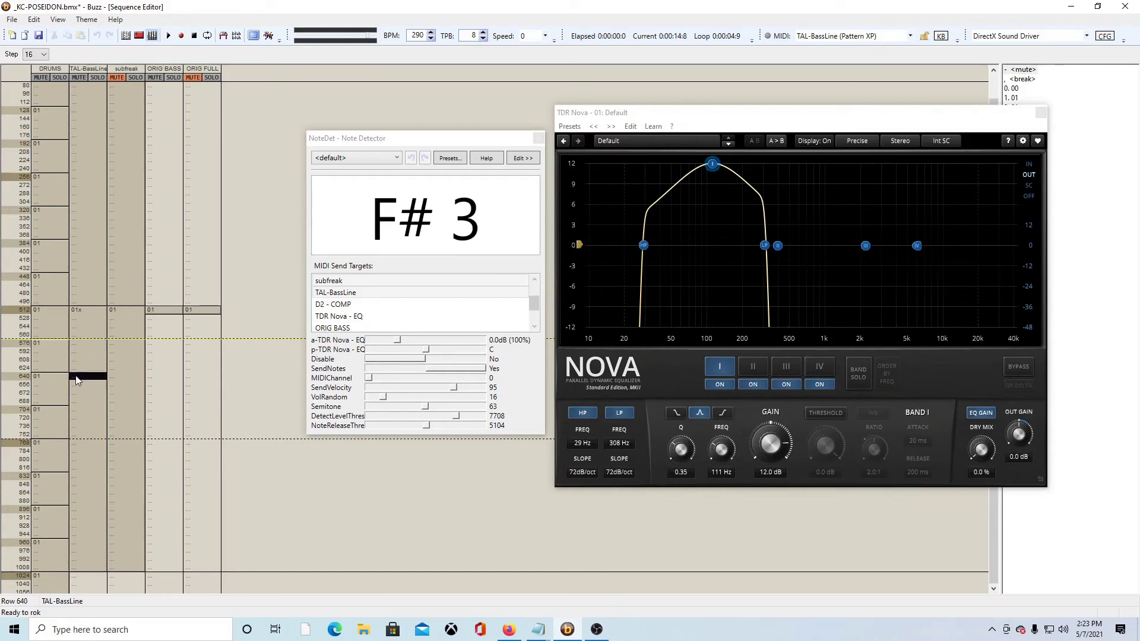
# - Set the sequence loop to start at row 512 and end at row 768
pyautogui.click(82, 309)
pyautogui.hotkey('ctrl', 'b')
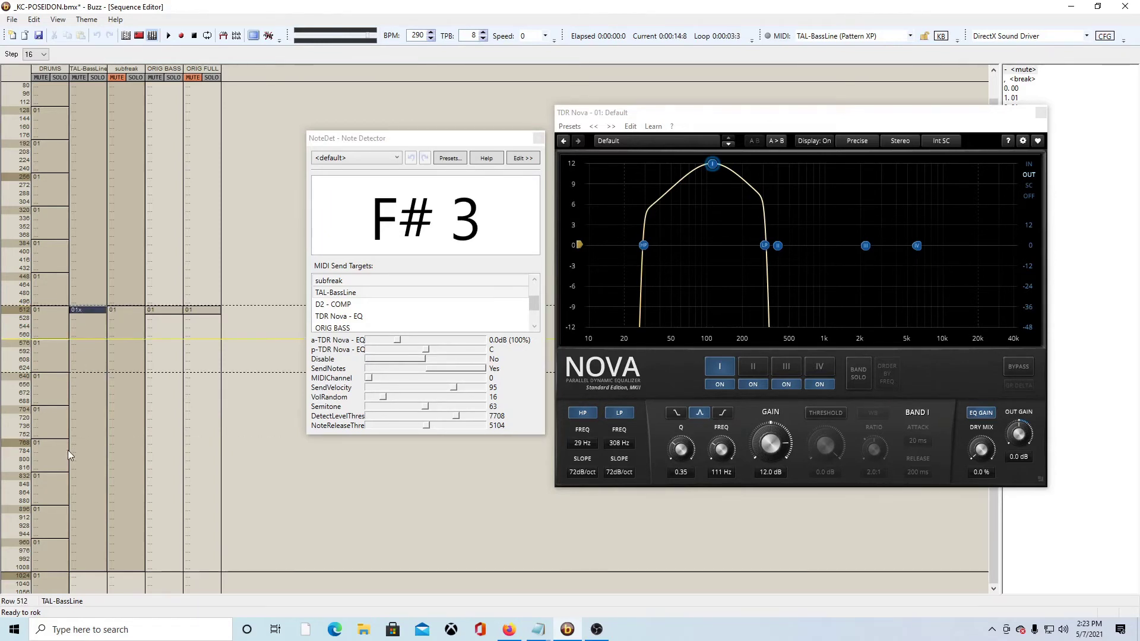
pyautogui.click(70, 443)
pyautogui.hotkey('ctrl', 'e')
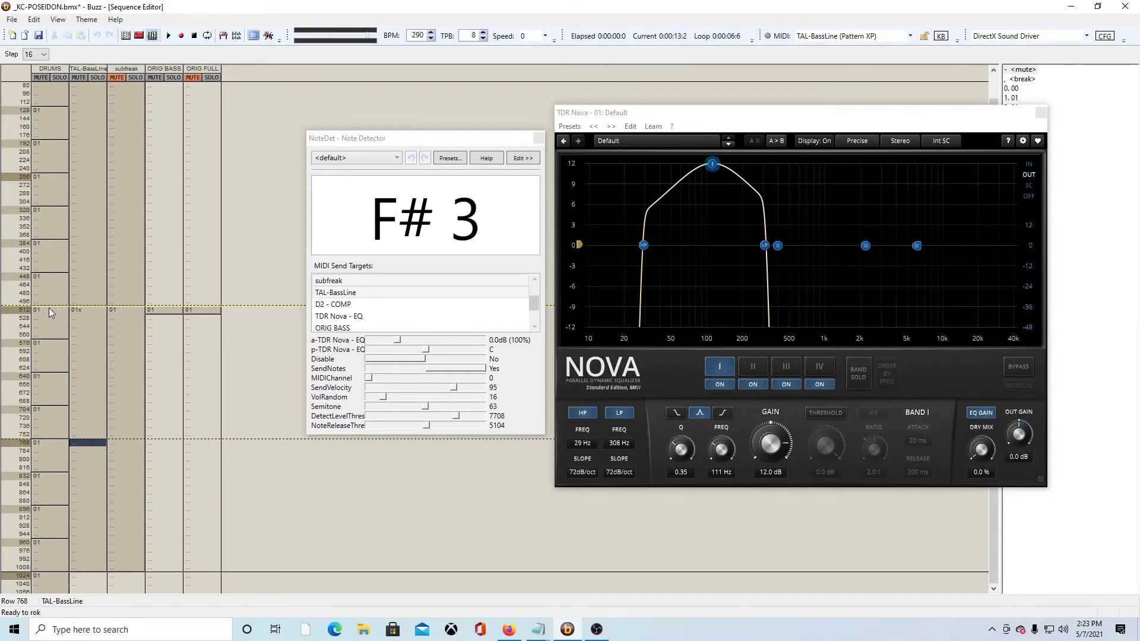
# - Open the TAL-BassLine pattern 01x in the pattern editor and close the TDR Nova EQ window
pyautogui.doubleClick(86, 311)
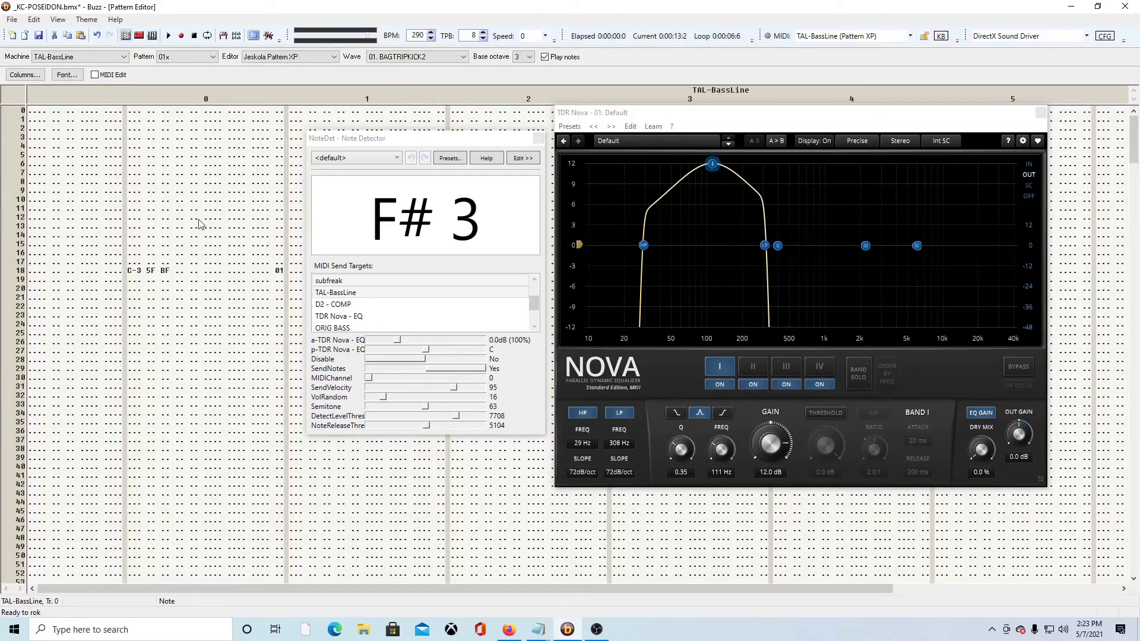
pyautogui.click(1041, 114)
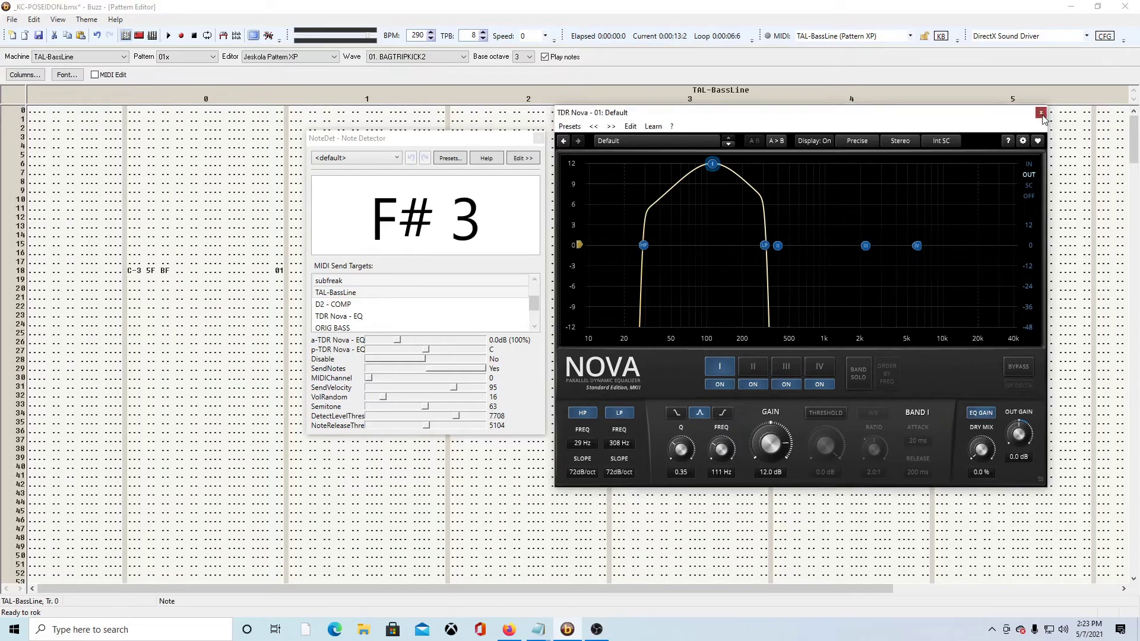
# - Create a new 512-row TAL-BassLine pattern named 01xx, with the Note Detector window moved aside
pyautogui.moveTo(454, 138); pyautogui.dragTo(1002, 135)
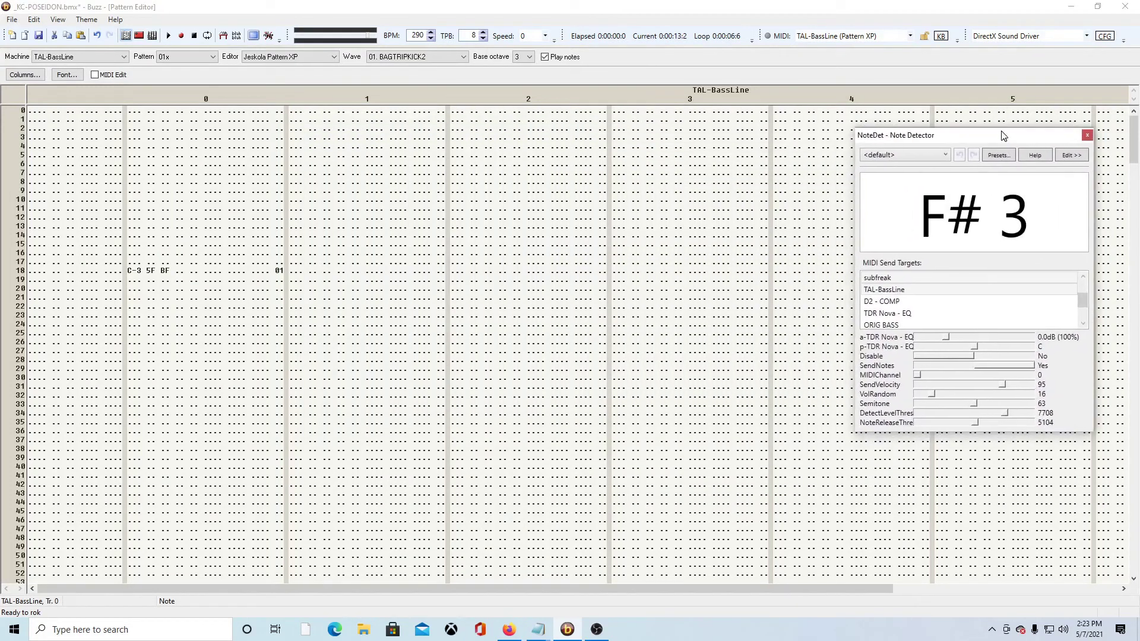
pyautogui.click(301, 280)
pyautogui.hotkey('ctrl', 'Return')
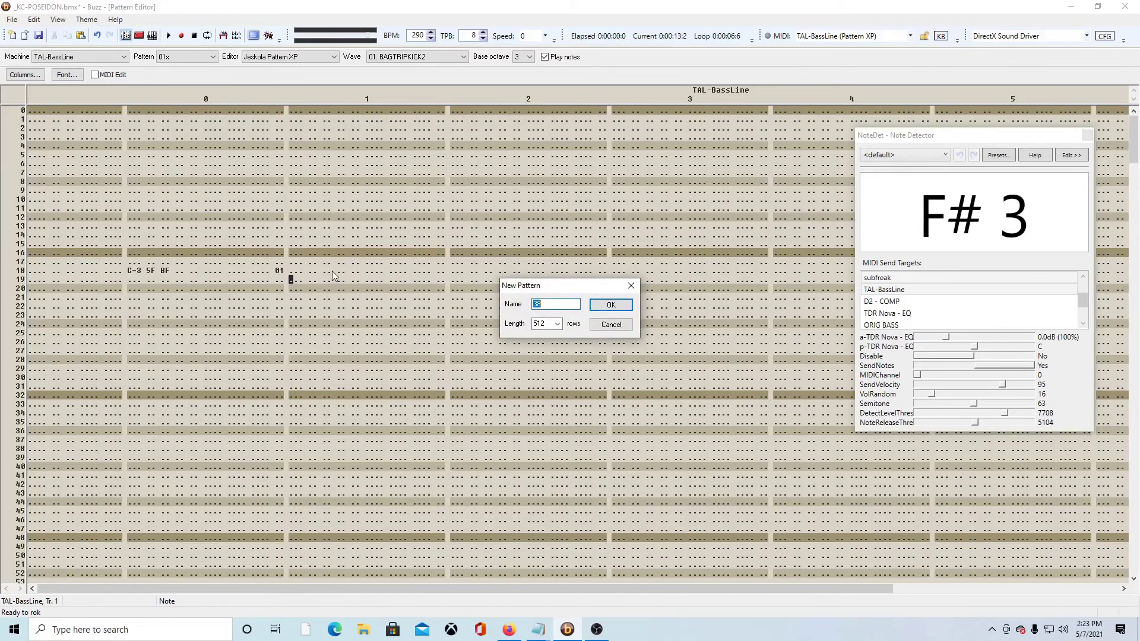
pyautogui.write('01xx')
pyautogui.hotkey('alt', 'space')
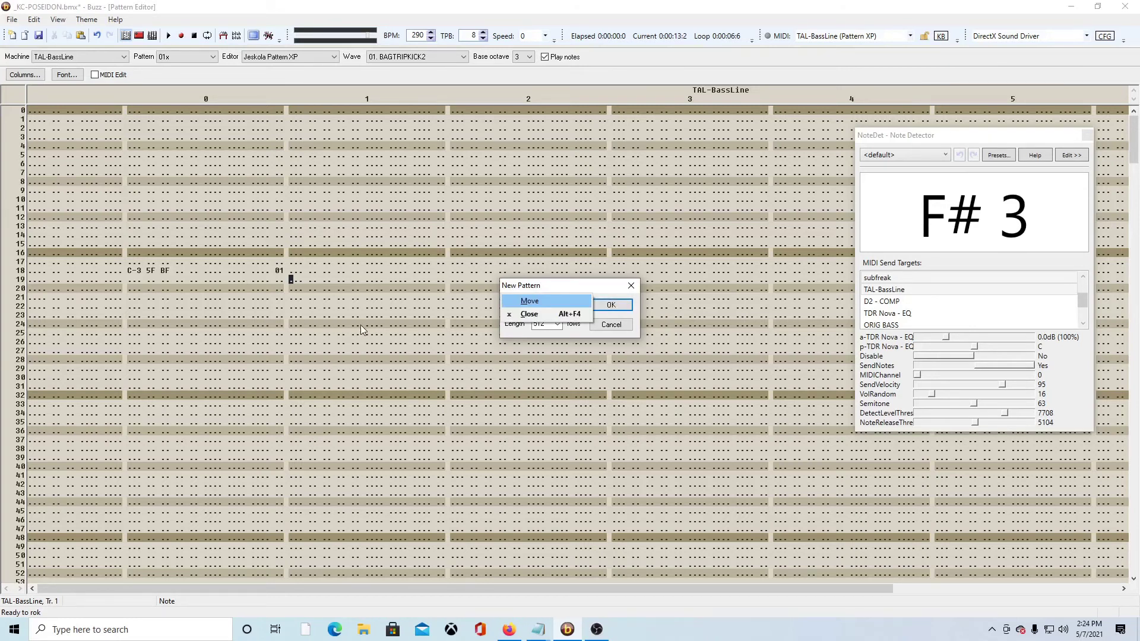
pyautogui.press('Escape')
pyautogui.click(610, 305)
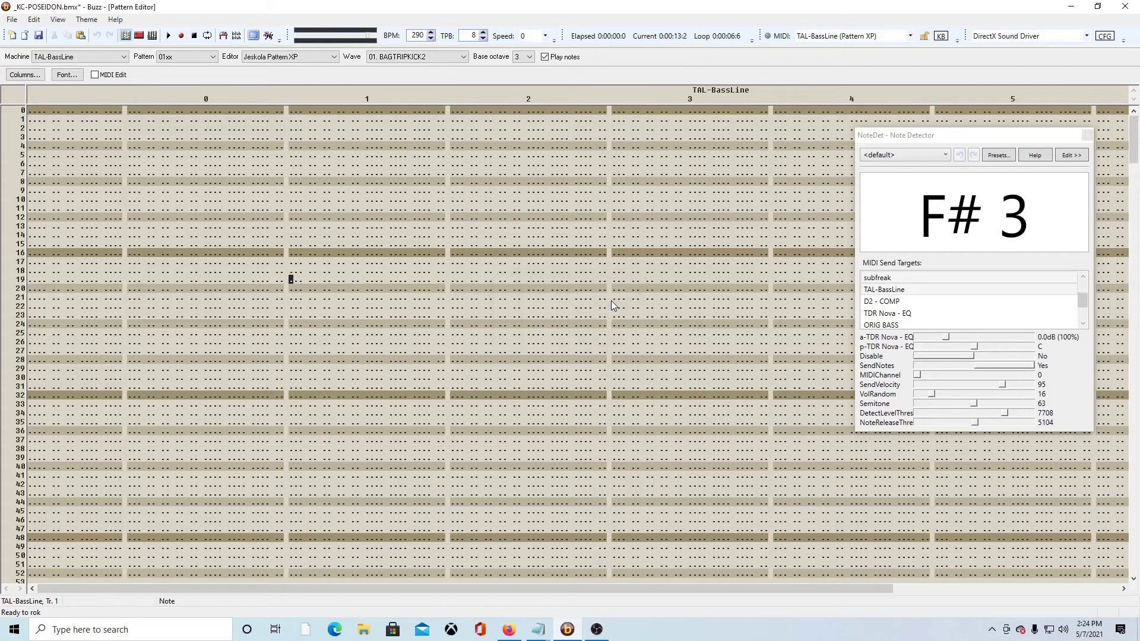
# - Replace the TAL-BassLine sequence entry at row 512 with pattern 01xx and check that it opens the new pattern
pyautogui.click(154, 37)
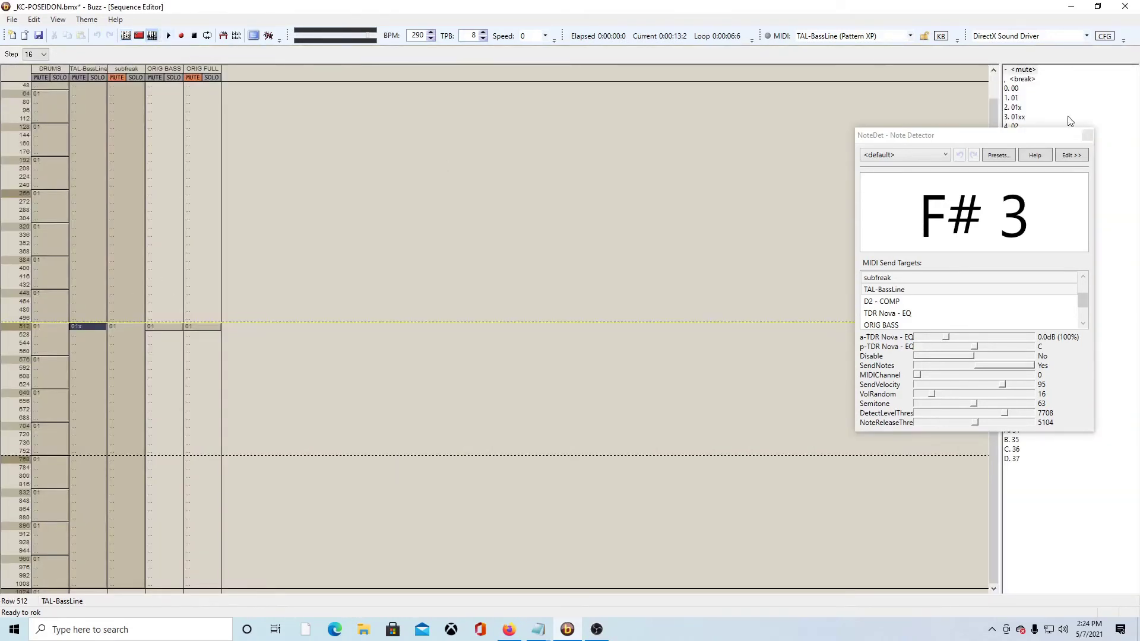
pyautogui.moveTo(1045, 141); pyautogui.dragTo(890, 113)
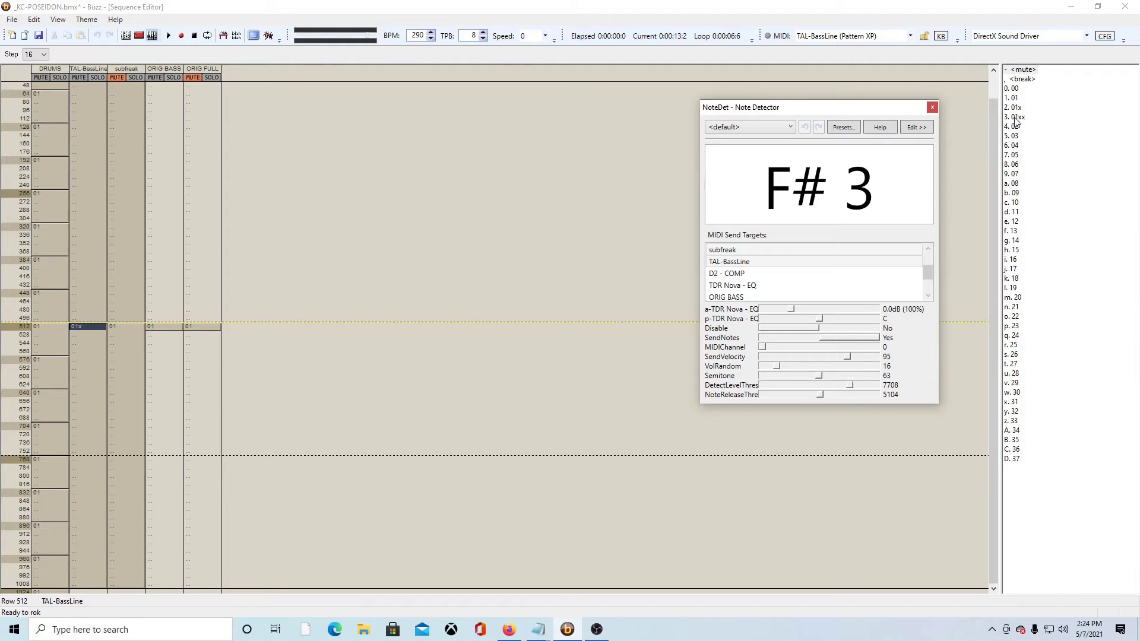
pyautogui.click(81, 325)
pyautogui.press('3')
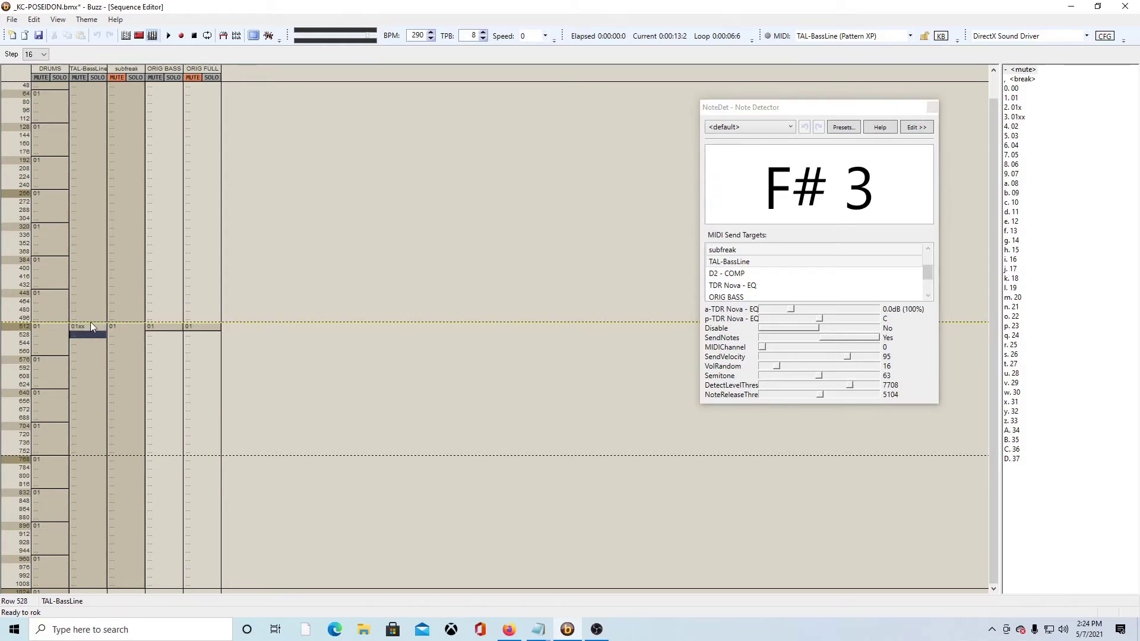
pyautogui.doubleClick(84, 328)
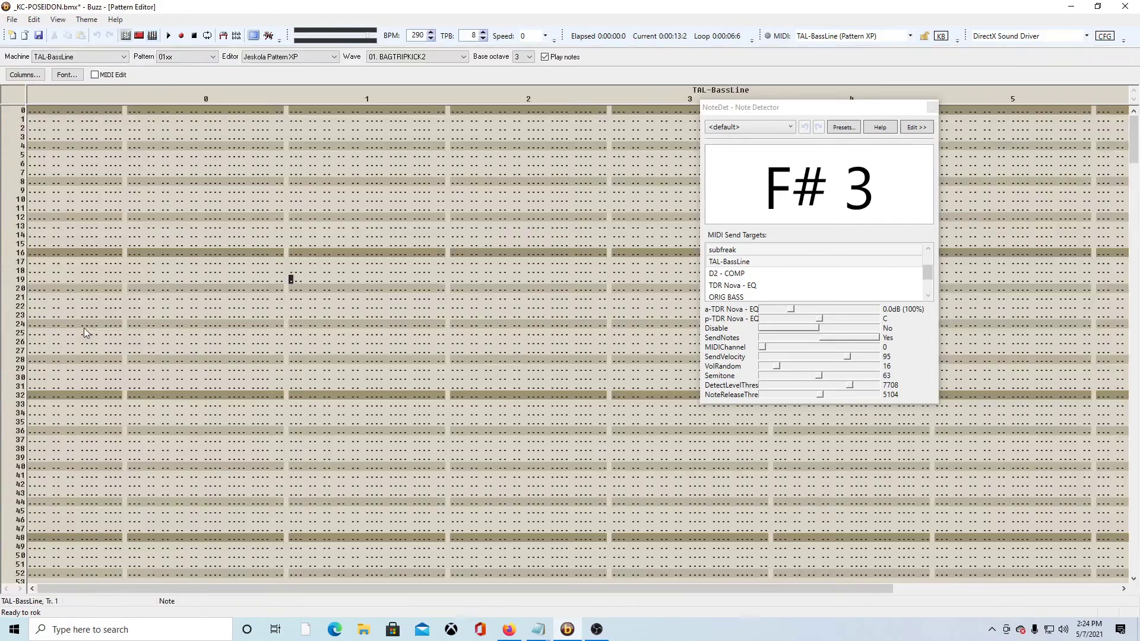
pyautogui.click(153, 37)
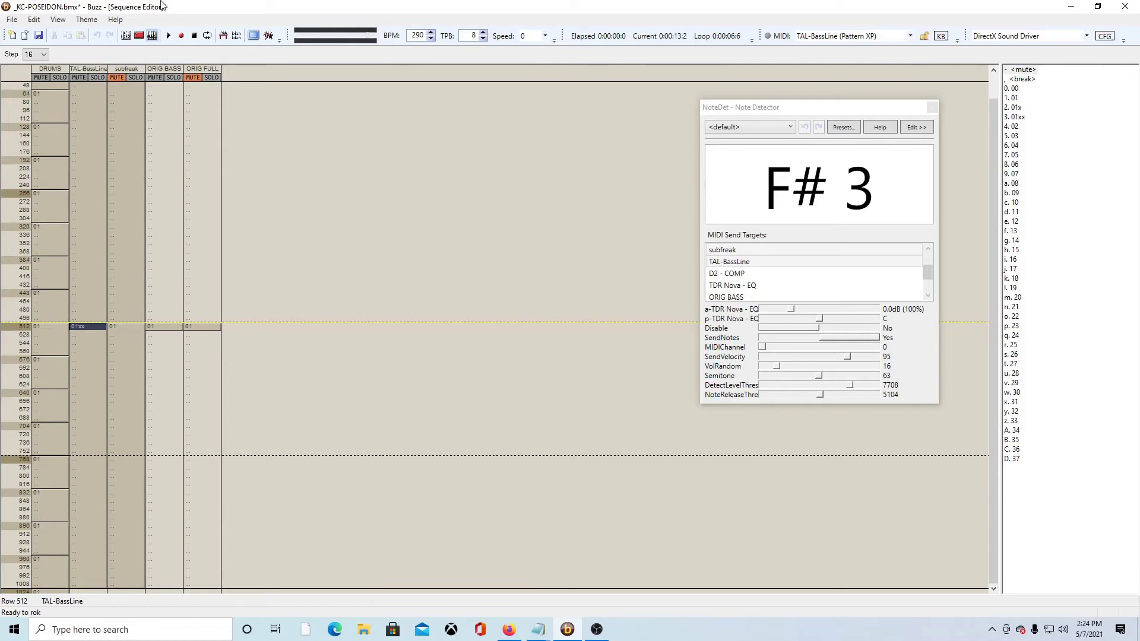
# - Record the detected bass notes into TAL-BassLine pattern 01xx while the loop plays, then stop recording and playback
pyautogui.click(182, 37)
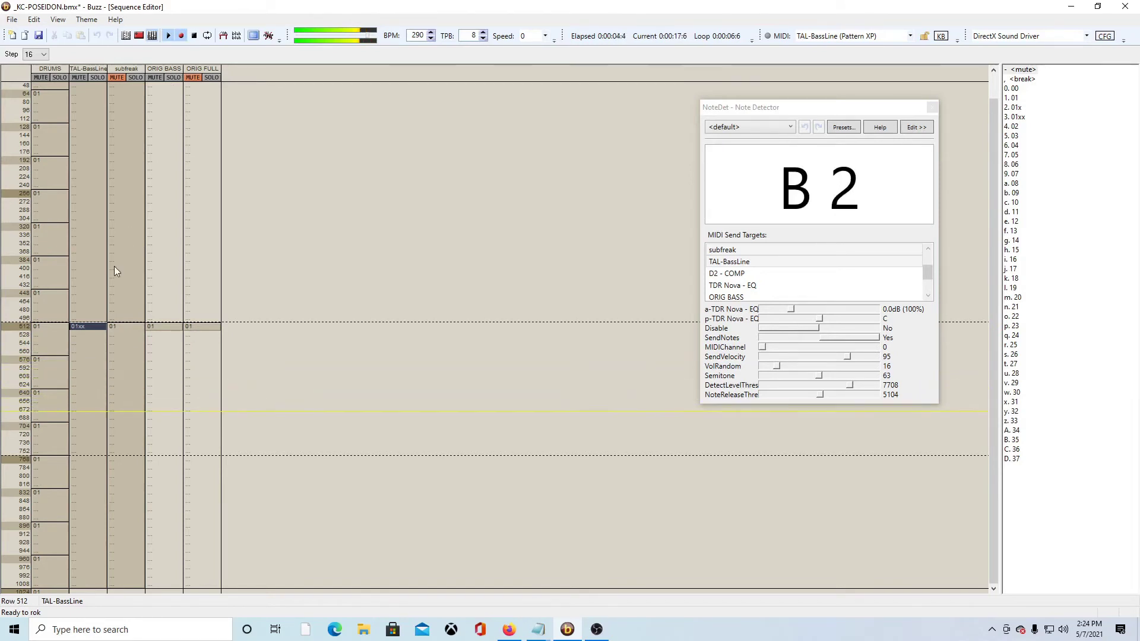
pyautogui.press('Return')
pyautogui.press('F8')
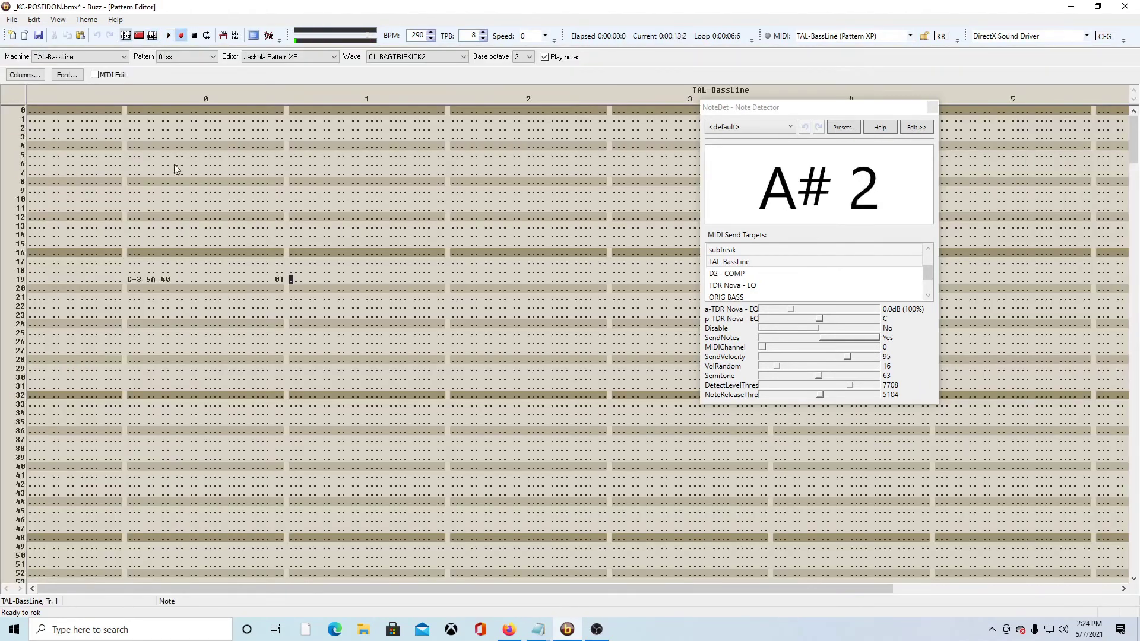
pyautogui.click(194, 37)
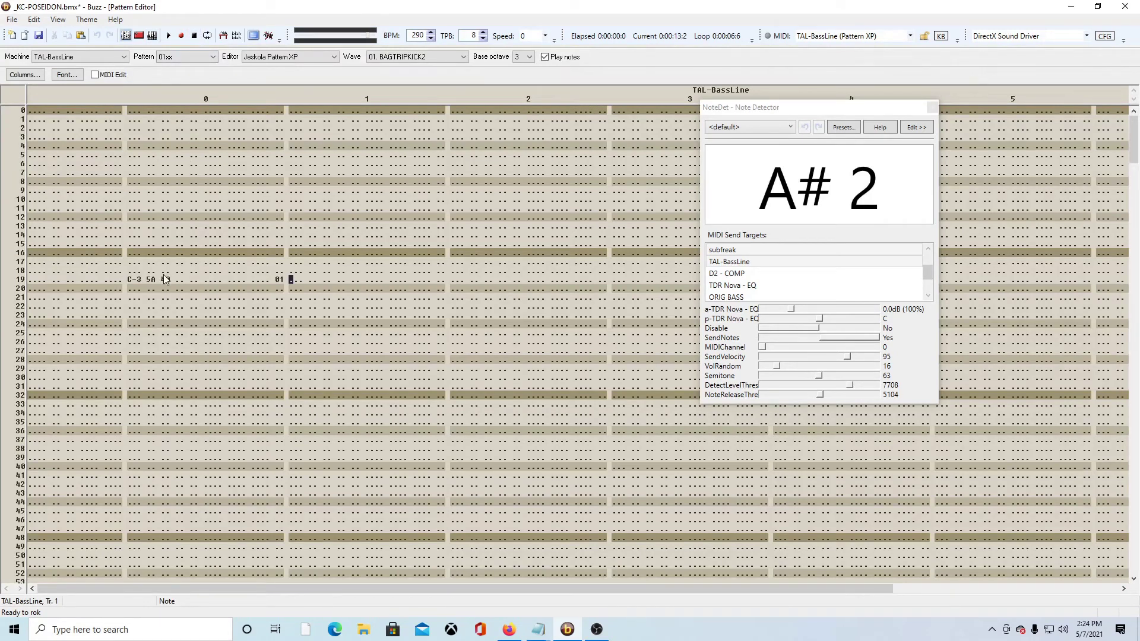
# - Examine the recorded notes down track 0 of pattern 01xx to about row 112
pyautogui.click(139, 280)
pyautogui.scroll(-7, 216, 267)
pyautogui.scroll(-20, 216, 271)
pyautogui.scroll(-20, 324, 276)
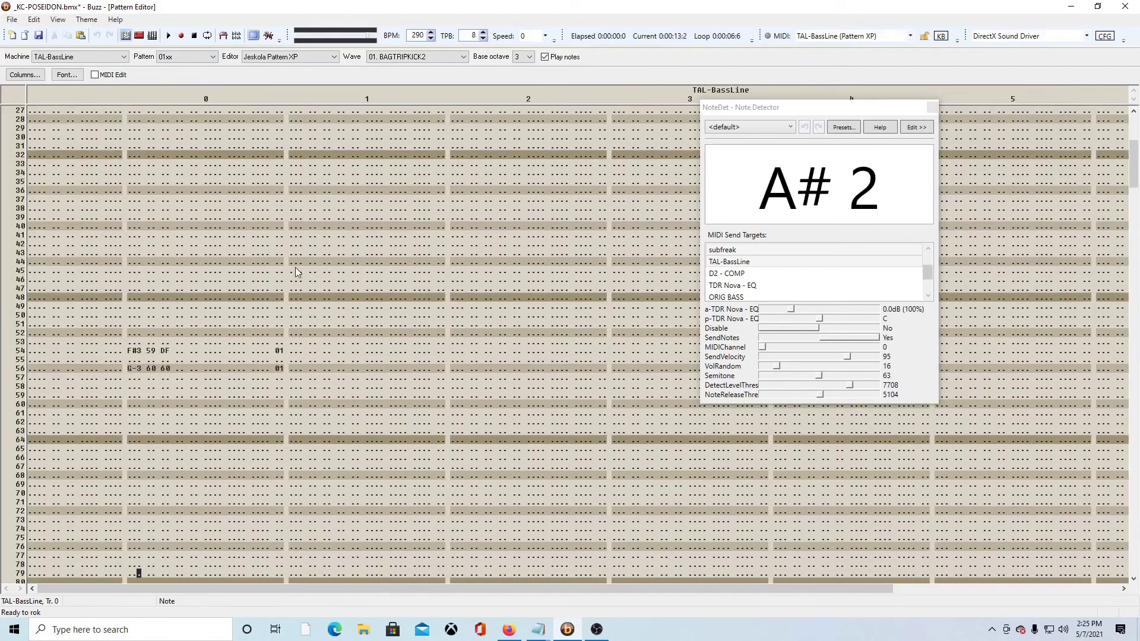
pyautogui.scroll(-12, 265, 247)
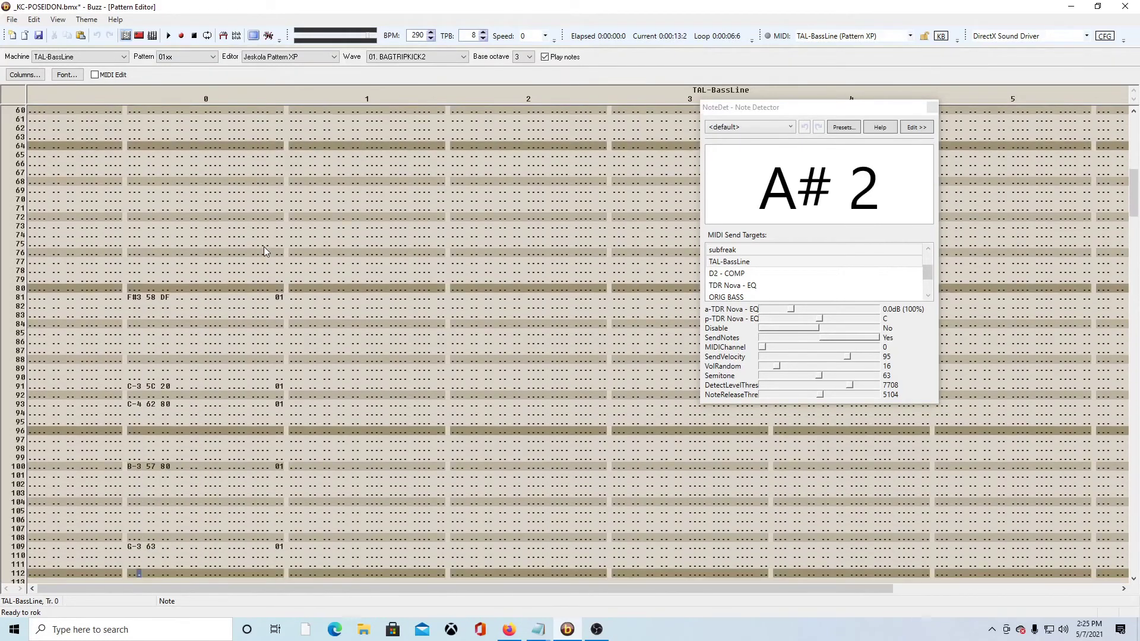
# - Mute ORIG BASS and play the sequence loop to hear the recorded TAL-BassLine pattern without the original bass
pyautogui.click(152, 35)
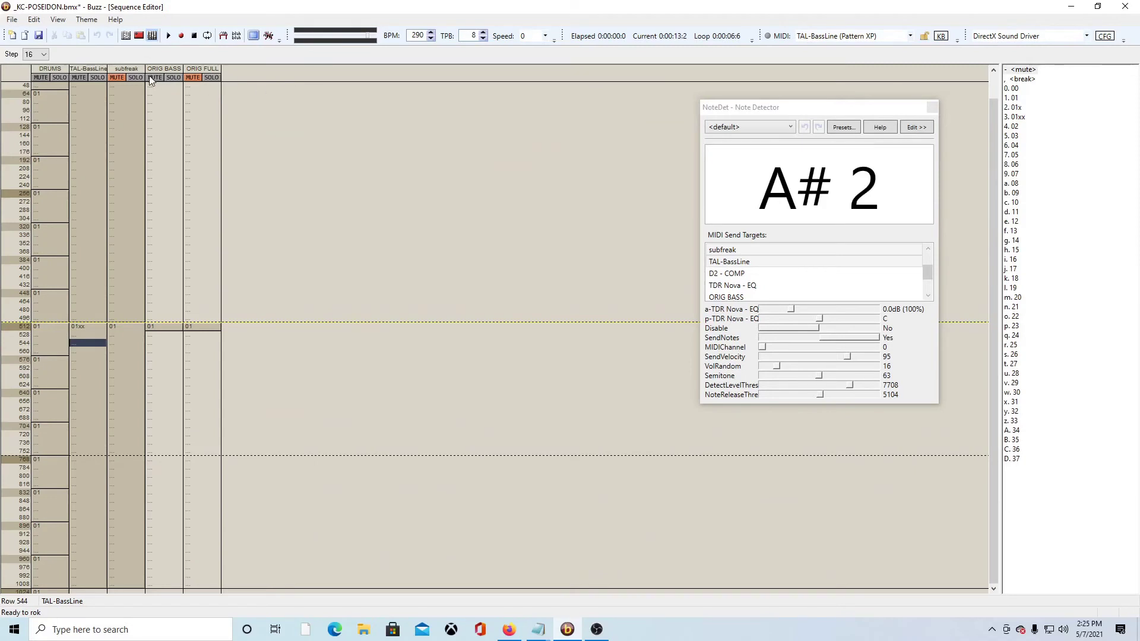
pyautogui.click(168, 37)
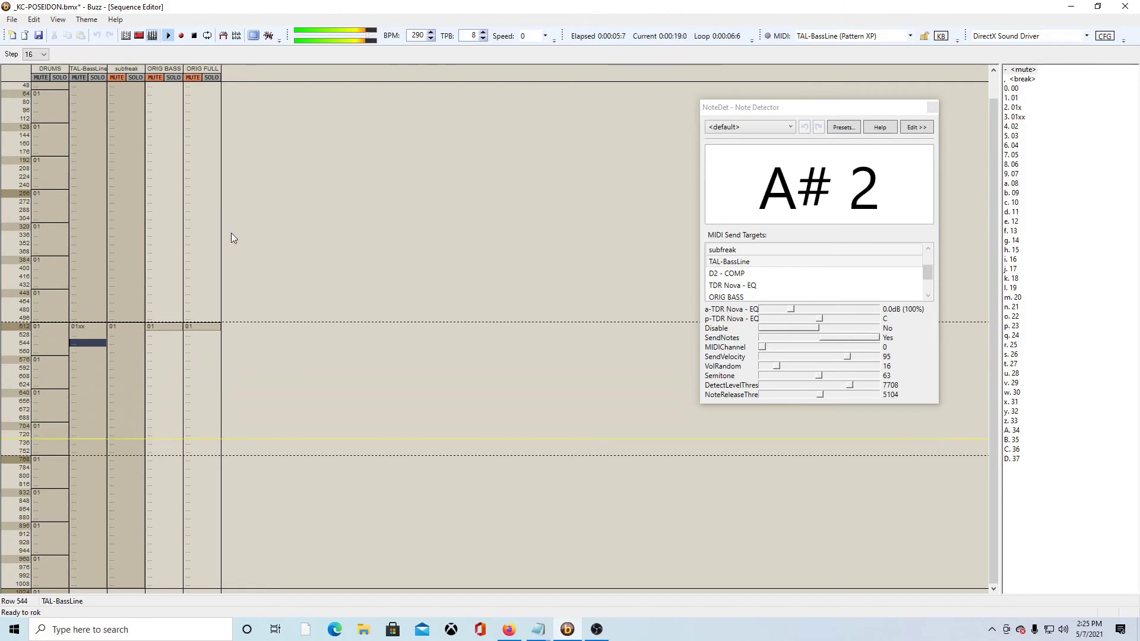
pyautogui.click(198, 35)
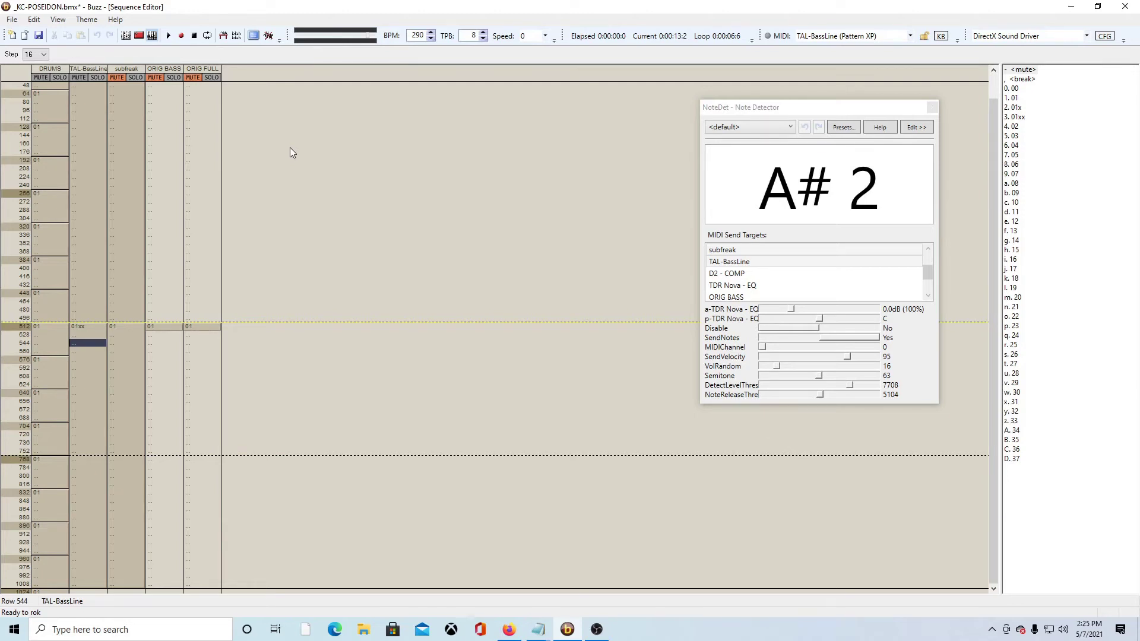
# - Move the C-3 note with its velocity and delay from row 19 to row 0 in track 0 of pattern 01xx
pyautogui.doubleClick(92, 327)
pyautogui.click(158, 191)
pyautogui.press('Up')
pyautogui.press('Up')
pyautogui.press('Up')
pyautogui.press('Up')
pyautogui.press('Up')
pyautogui.press('Up')
pyautogui.press('Up')
pyautogui.press('Up')
pyautogui.press('Up')
pyautogui.press('Up')
pyautogui.press('Up')
pyautogui.press('Up')
pyautogui.press('Up')
pyautogui.press('Up')
pyautogui.press('Up')
pyautogui.press('Up')
pyautogui.press('Up')
pyautogui.press('Up')
pyautogui.press('Up')
pyautogui.press('Up')
pyautogui.press('Up')
pyautogui.press('Up')
pyautogui.press('Up')
pyautogui.press('Up')
pyautogui.press('Up')
pyautogui.press('Up')
pyautogui.press('Up')
pyautogui.press('Up')
pyautogui.press('Up')
pyautogui.press('Up')
pyautogui.press('Up')
pyautogui.press('Up')
pyautogui.press('Up')
pyautogui.press('Up')
pyautogui.press('Up')
pyautogui.press('Up')
pyautogui.press('Up')
pyautogui.press('Up')
pyautogui.press('Up')
pyautogui.press('Up')
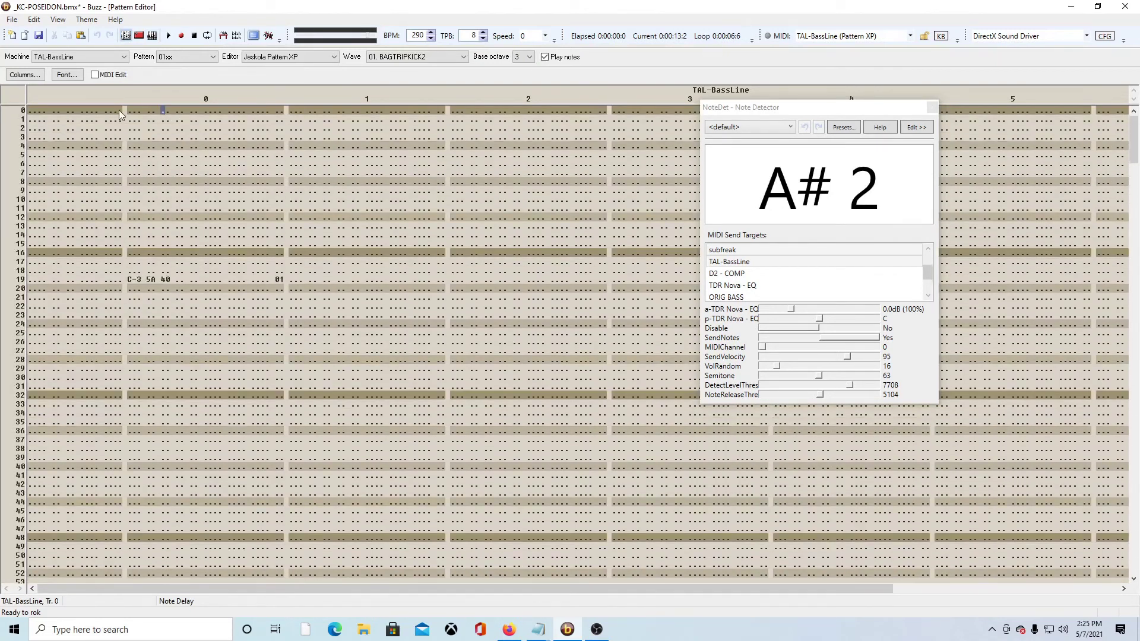
pyautogui.click(130, 111)
pyautogui.moveTo(128, 279); pyautogui.dragTo(165, 284)
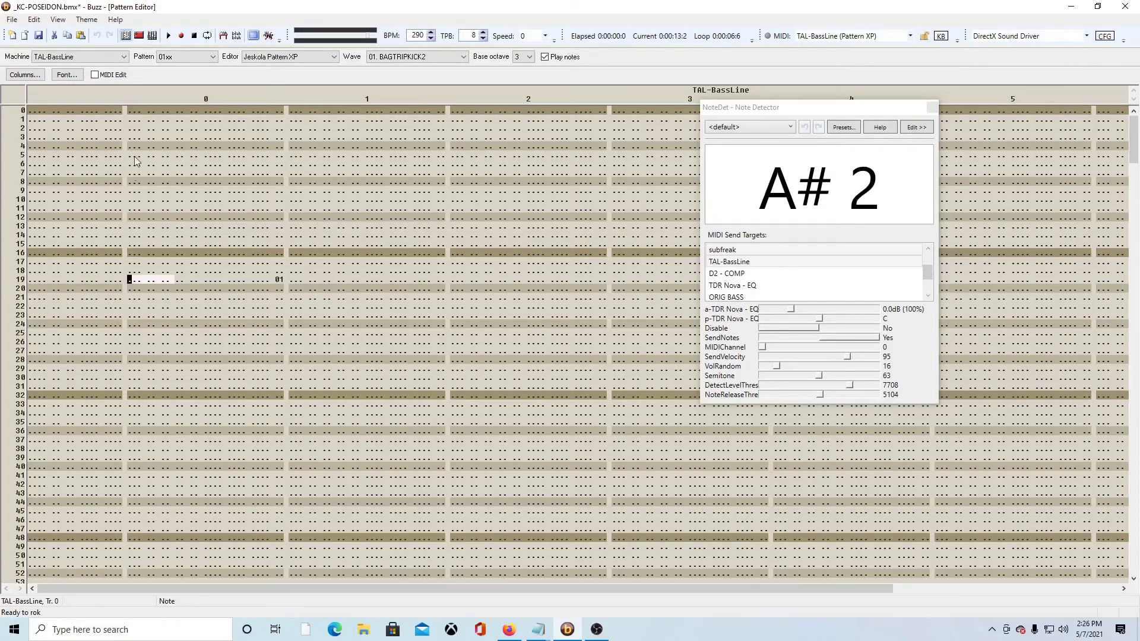
pyautogui.hotkey('ctrl', 'x')
pyautogui.click(130, 111)
pyautogui.hotkey('ctrl', 'v')
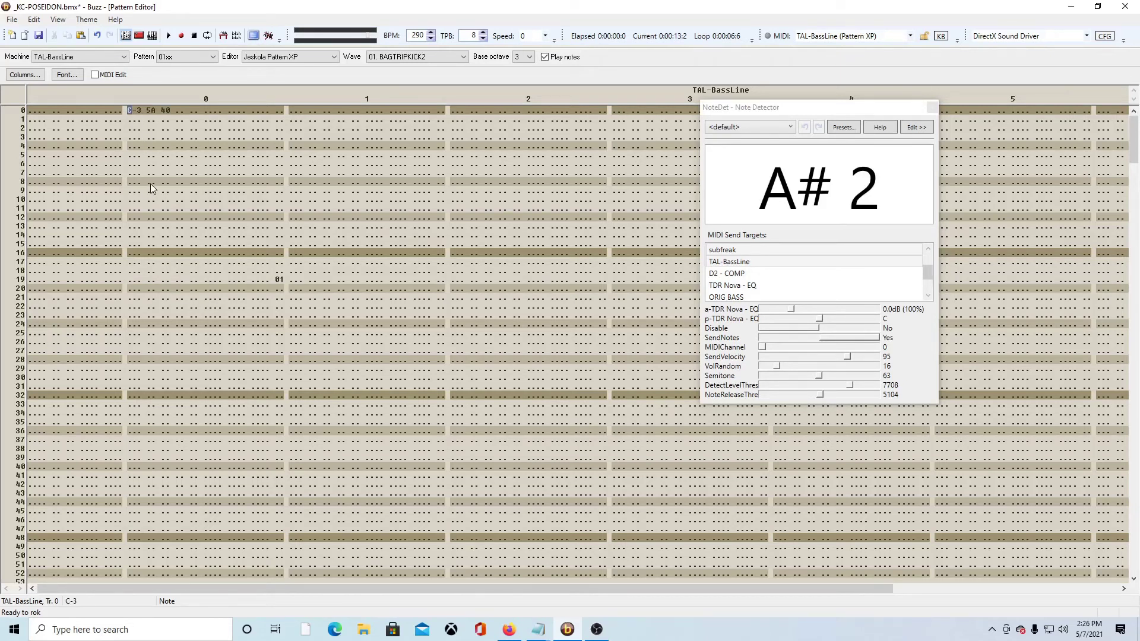
# - Clear the leftover 01 value in row 19 of track 0
pyautogui.click(275, 287)
pyautogui.press('Down')
pyautogui.press('Down')
pyautogui.press('Down')
pyautogui.press('Down')
pyautogui.press('Down')
pyautogui.press('Down')
pyautogui.press('Down')
pyautogui.press('Down')
pyautogui.press('Down')
pyautogui.press('Down')
pyautogui.press('Down')
pyautogui.press('Down')
pyautogui.press('Down')
pyautogui.press('Down')
pyautogui.press('Down')
pyautogui.press('Down')
pyautogui.press('Down')
pyautogui.press('Down')
pyautogui.press('Down')
pyautogui.press('Down')
# - Play the sequence loop to hear the moved first note, and reopen pattern 01xx
pyautogui.click(152, 36)
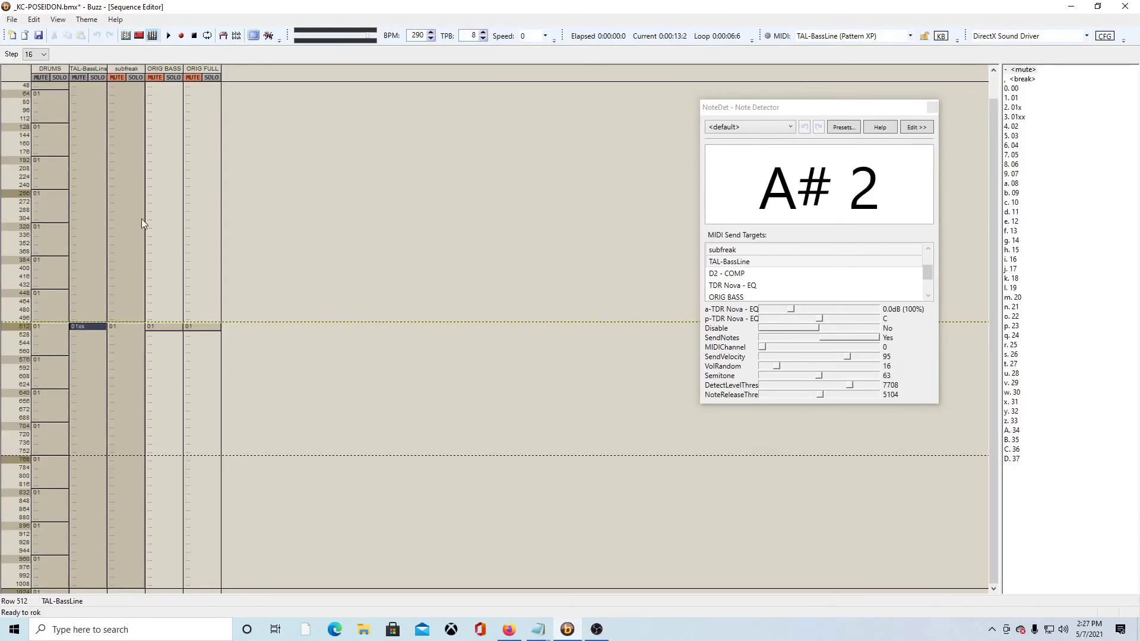
pyautogui.click(168, 37)
pyautogui.press('Return')
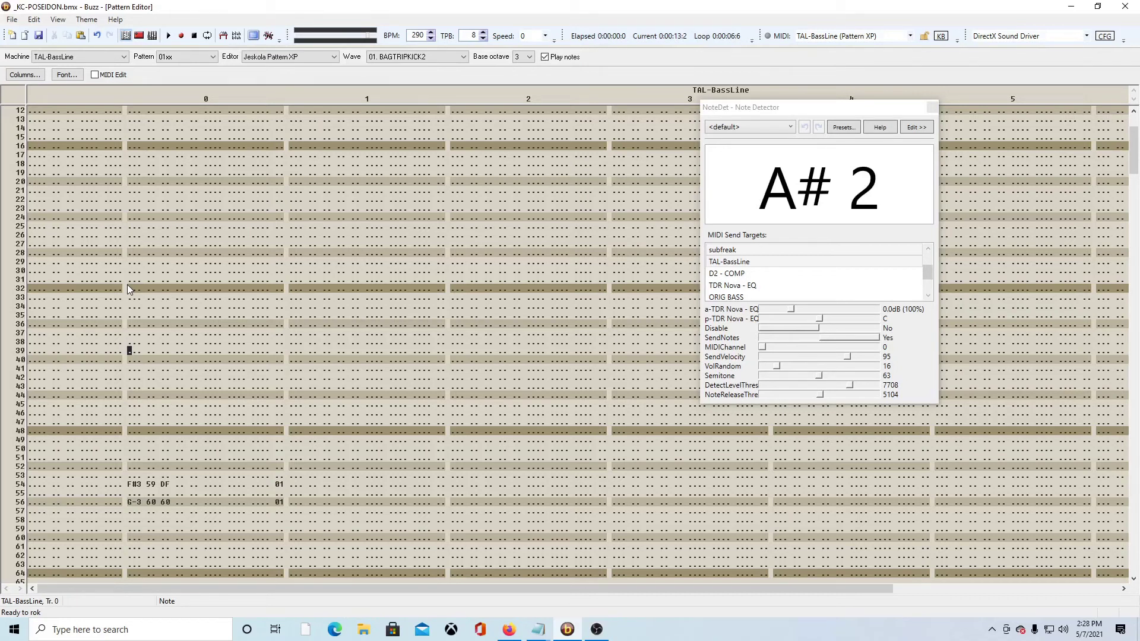
# - Examine the placement of the F#3 and G-3 notes at rows 54 and 56 of track 0
pyautogui.press('Down')
pyautogui.press('Down')
pyautogui.press('Down')
pyautogui.press('Down')
pyautogui.press('Down')
pyautogui.press('Down')
pyautogui.press('Down')
pyautogui.press('Down')
pyautogui.press('Down')
pyautogui.press('Down')
pyautogui.press('Down')
pyautogui.press('Down')
pyautogui.press('Down')
pyautogui.press('Down')
pyautogui.press('Down')
pyautogui.press('Down')
pyautogui.press('Down')
pyautogui.press('Down')
pyautogui.press('Down')
pyautogui.press('Down')
pyautogui.press('Down')
pyautogui.press('Down')
pyautogui.press('Down')
pyautogui.press('Down')
pyautogui.press('Down')
pyautogui.press('Down')
pyautogui.press('Down')
pyautogui.press('Down')
pyautogui.press('Down')
pyautogui.press('Down')
pyautogui.press('Down')
pyautogui.press('Down')
pyautogui.press('Down')
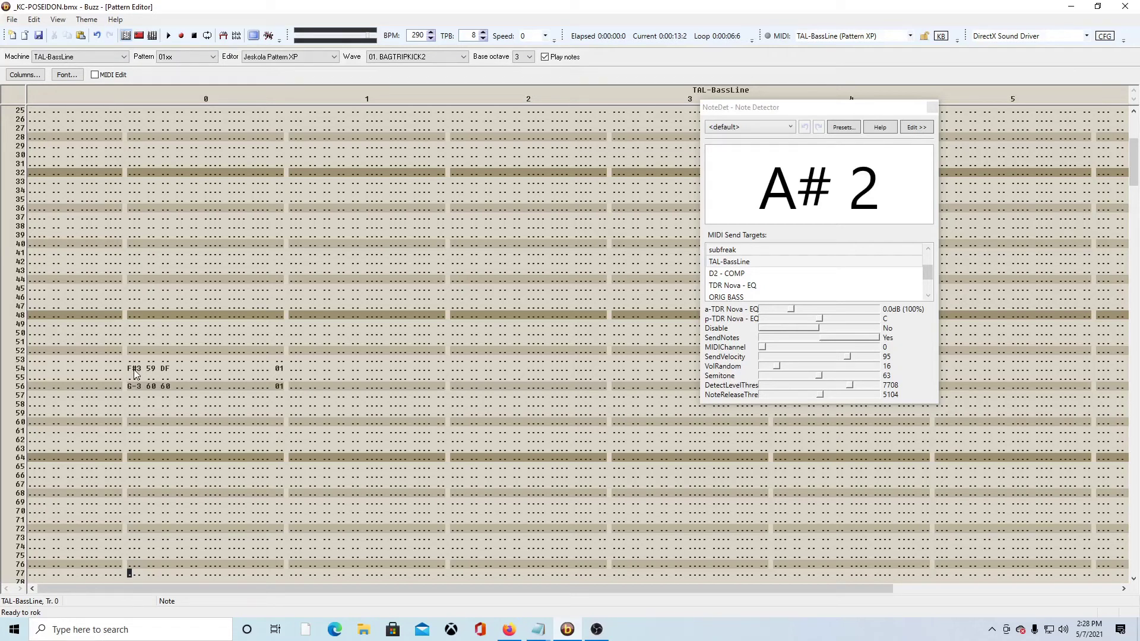
# - Mute TAL-BassLine, unmute ORIG BASS and play the loop to hear the original bass timing
pyautogui.click(152, 36)
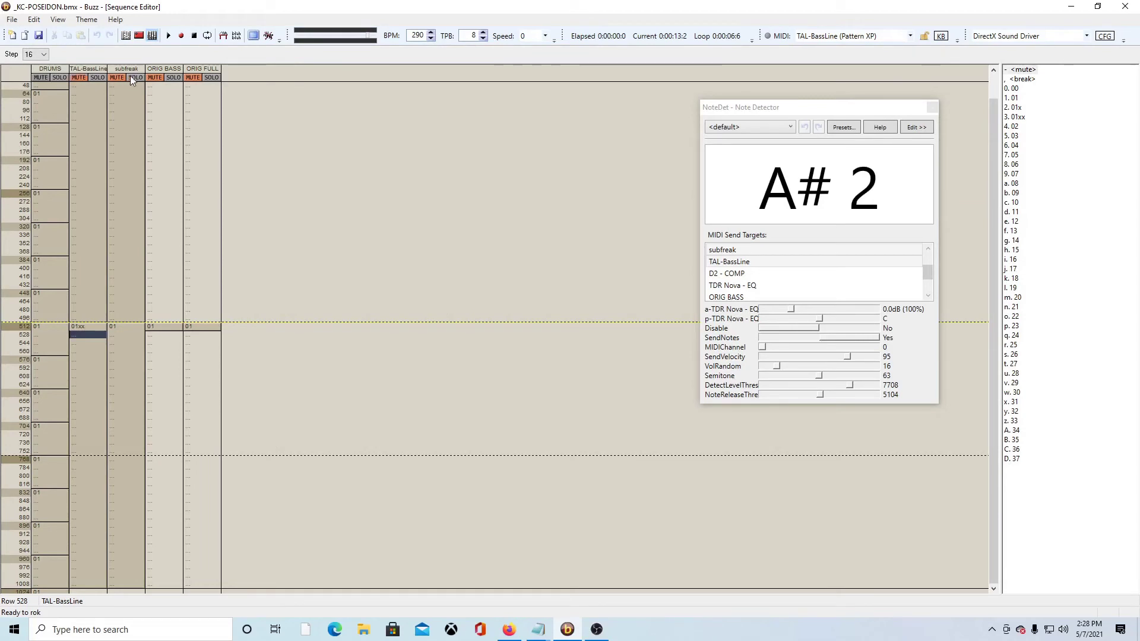
pyautogui.click(168, 37)
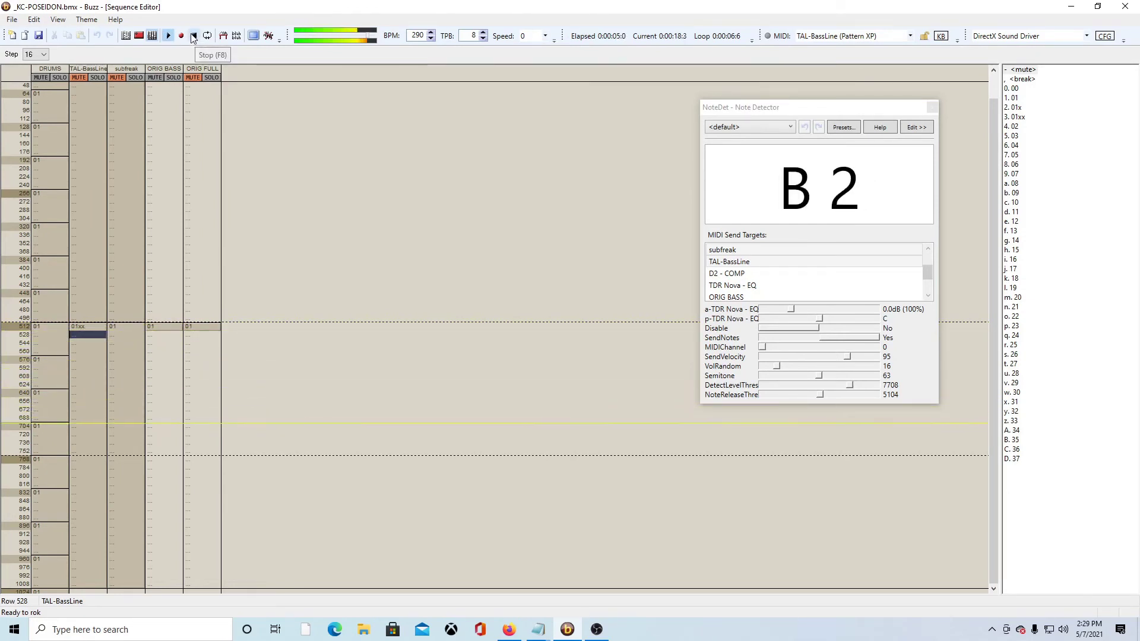
pyautogui.click(194, 37)
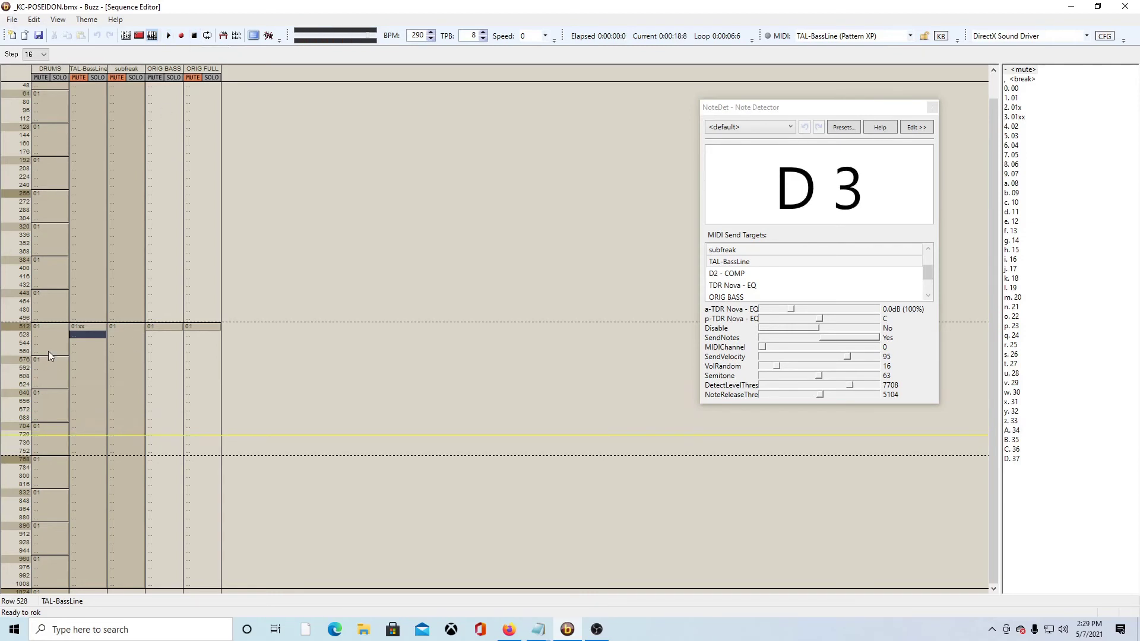
# - Reopen pattern 01xx of TAL-BassLine and examine the note placement in track 0 from row 0 to row 80
pyautogui.press('Return')
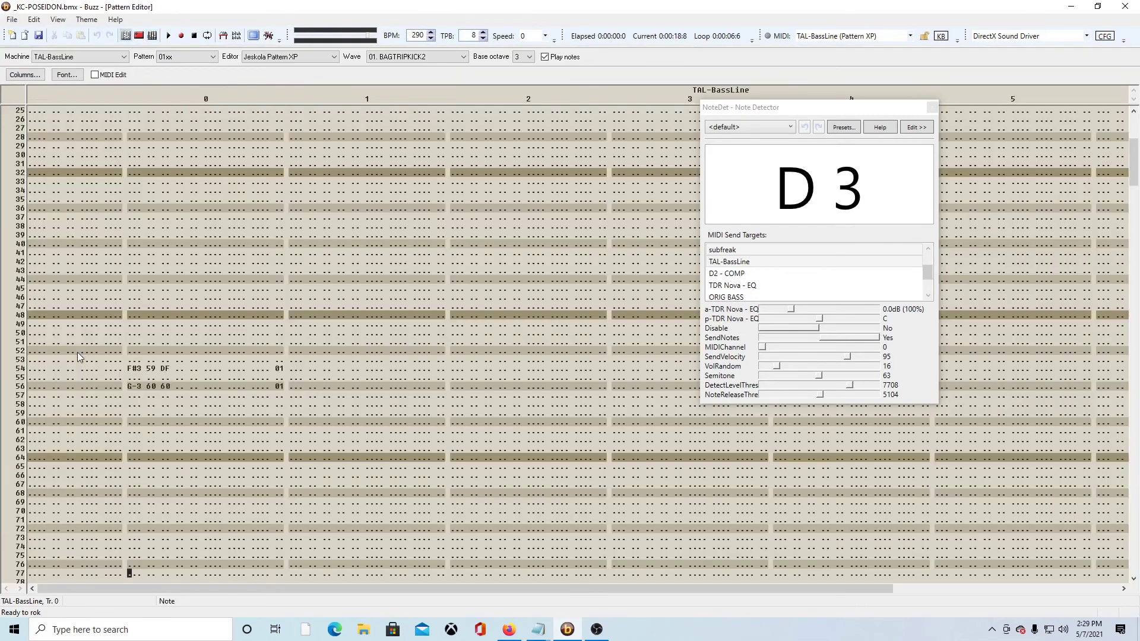
pyautogui.press('Down')
pyautogui.press('Down')
pyautogui.press('Down')
pyautogui.press('Down')
pyautogui.press('Down')
pyautogui.press('Down')
pyautogui.press('Down')
pyautogui.press('Down')
pyautogui.press('Down')
pyautogui.press('Down')
pyautogui.press('Down')
pyautogui.press('Down')
pyautogui.press('Down')
pyautogui.press('Down')
pyautogui.press('Down')
pyautogui.press('Down')
pyautogui.press('Down')
pyautogui.press('Down')
pyautogui.press('Down')
pyautogui.press('Down')
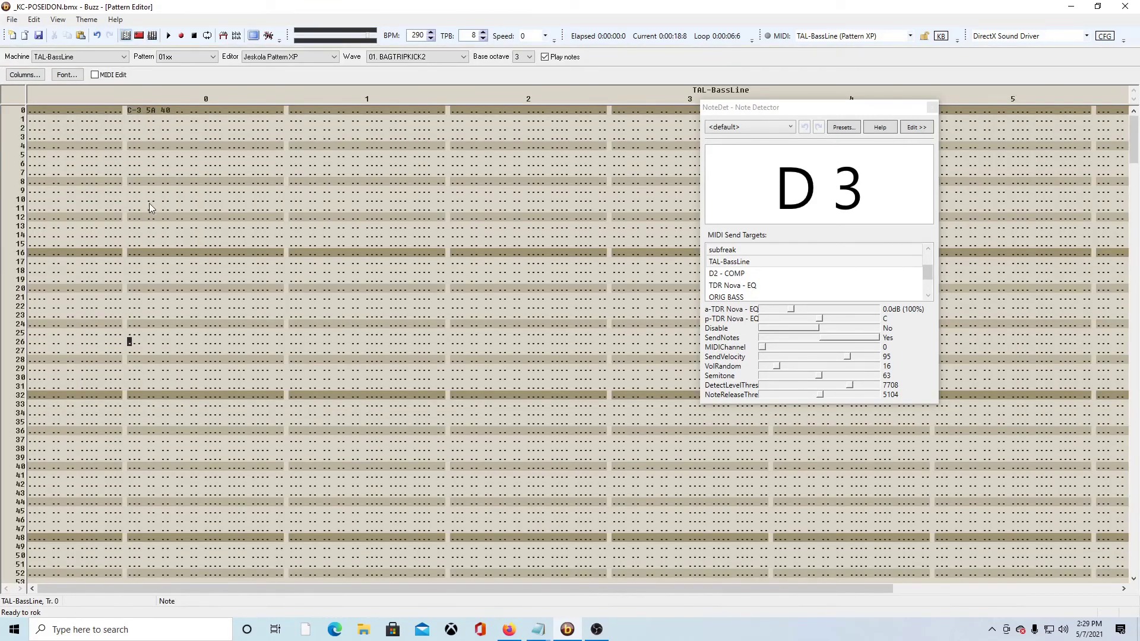
pyautogui.press('Down')
pyautogui.press('Down')
pyautogui.press('Down')
pyautogui.press('Down')
pyautogui.press('Down')
pyautogui.press('Down')
pyautogui.press('Down')
pyautogui.press('Down')
pyautogui.press('Down')
pyautogui.press('Down')
pyautogui.press('Down')
pyautogui.press('Down')
pyautogui.press('Down')
pyautogui.press('Down')
pyautogui.press('Down')
pyautogui.press('Down')
pyautogui.press('Down')
pyautogui.press('Down')
pyautogui.press('Down')
pyautogui.press('Down')
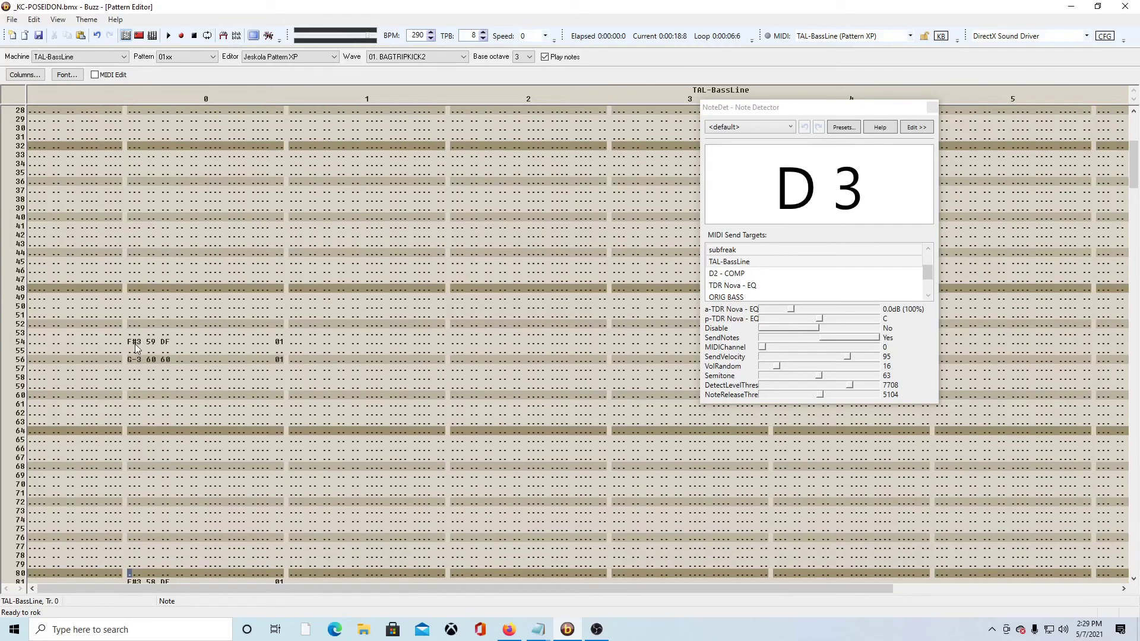
# - Delete the F#3 note and its values at row 54 of track 0, and move the G-3 note from row 56 to row 48
pyautogui.click(130, 342)
pyautogui.press('Delete')
pyautogui.press('Right')
pyautogui.press('Right')
pyautogui.press('Right')
pyautogui.press('Right')
pyautogui.press('Right')
pyautogui.click(281, 342)
pyautogui.press('Delete')
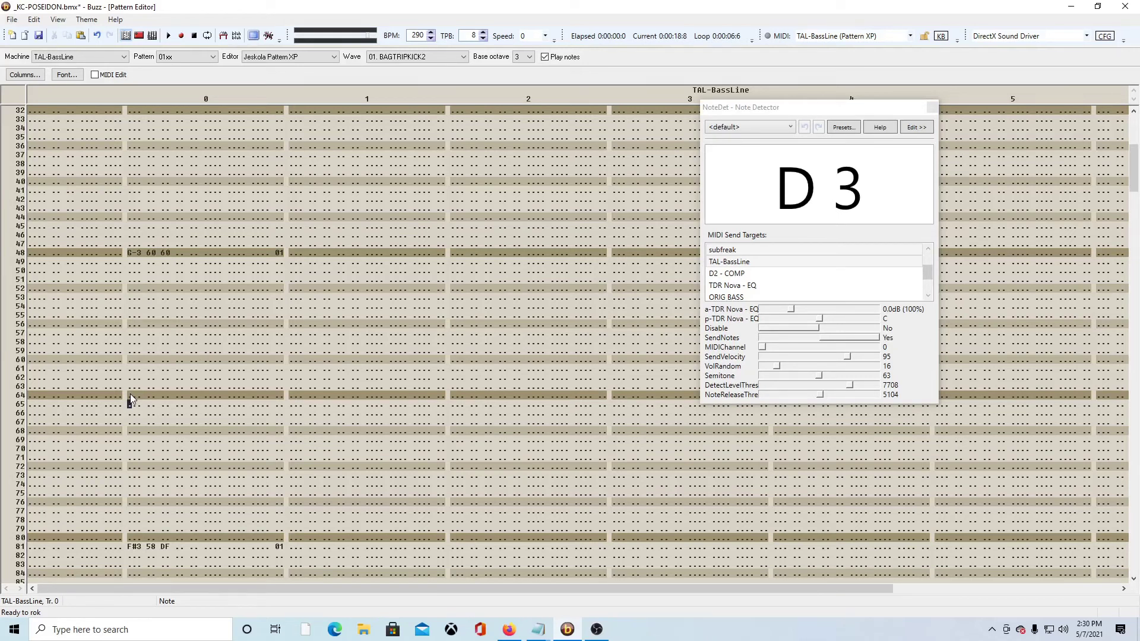
# - Enter an F#3 note at row 64 of track 0, try a note-off on row 65 and undo it
pyautogui.press('g')
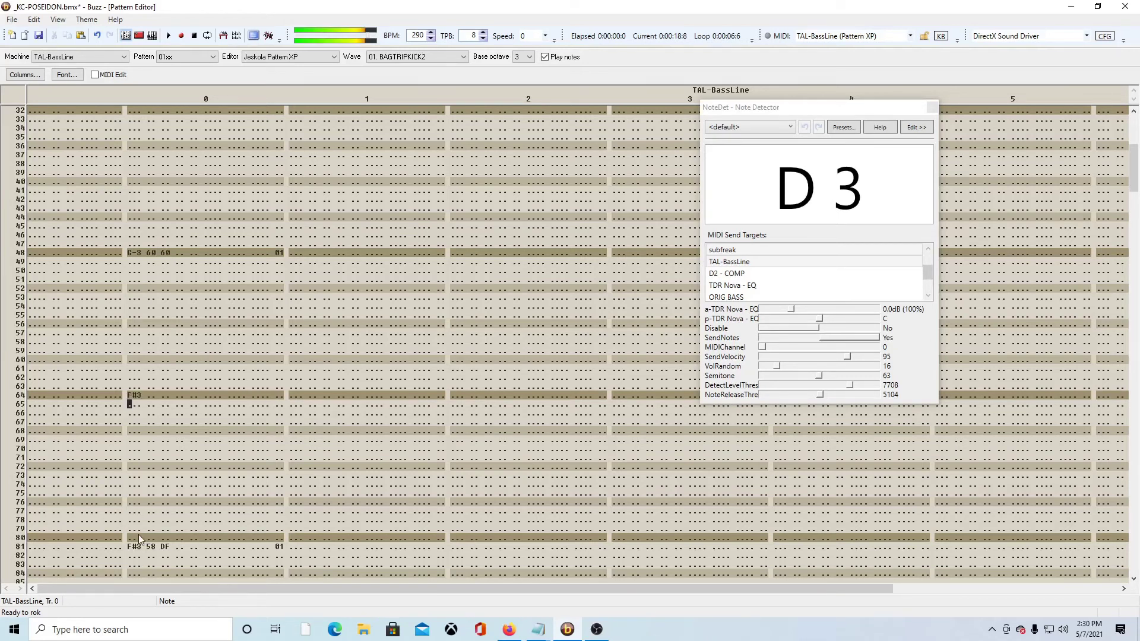
pyautogui.press('1')
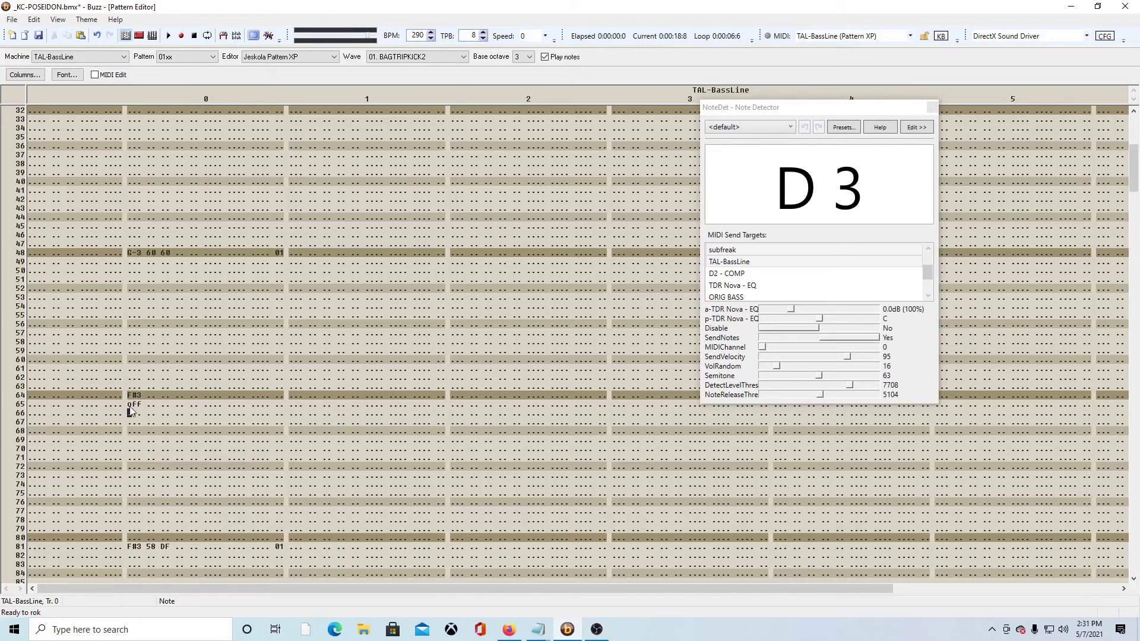
pyautogui.hotkey('ctrl', 'z')
# - Delete the whole F#3 entry at row 81 of track 0, including its velocity and 01 values
pyautogui.scroll(-10, 149, 397)
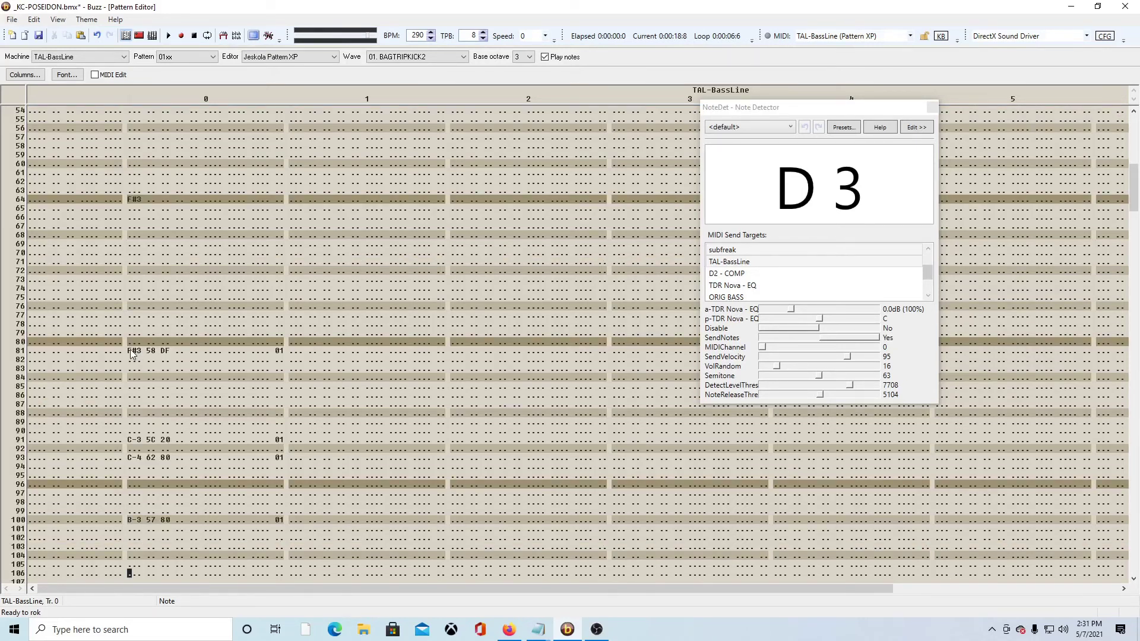
pyautogui.moveTo(130, 349); pyautogui.dragTo(286, 351)
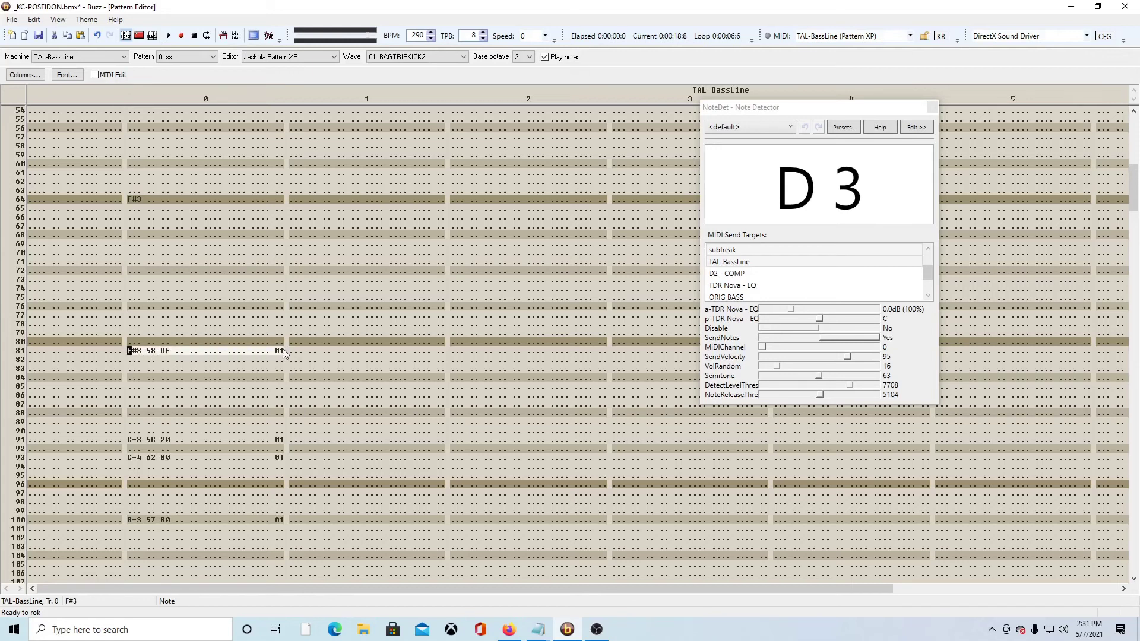
pyautogui.press('Delete')
# - Examine the placement of the remaining notes between rows 91 and 122 of track 0
pyautogui.press('Down')
pyautogui.press('Down')
pyautogui.press('Down')
pyautogui.press('Down')
pyautogui.press('Down')
pyautogui.press('Down')
pyautogui.press('Down')
pyautogui.press('Down')
pyautogui.press('Down')
pyautogui.press('Down')
pyautogui.press('Down')
pyautogui.press('Down')
pyautogui.press('Down')
pyautogui.press('Down')
pyautogui.press('Down')
pyautogui.press('Down')
pyautogui.press('Down')
pyautogui.press('Down')
pyautogui.press('Down')
pyautogui.press('Down')
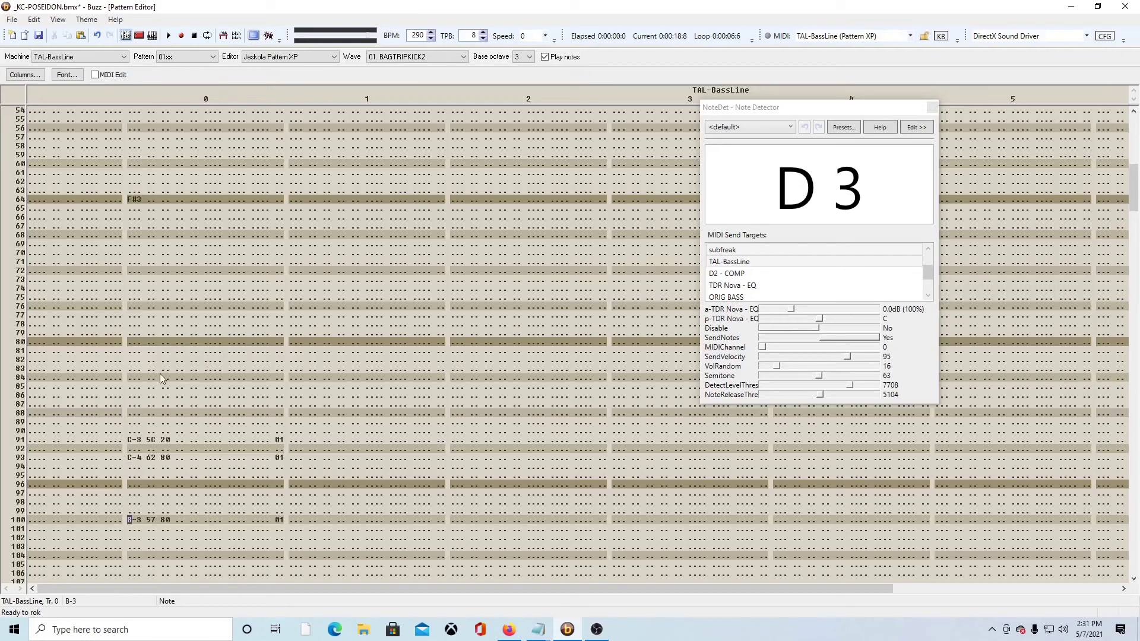
pyautogui.press('Down')
pyautogui.press('Down')
pyautogui.press('Down')
pyautogui.press('Down')
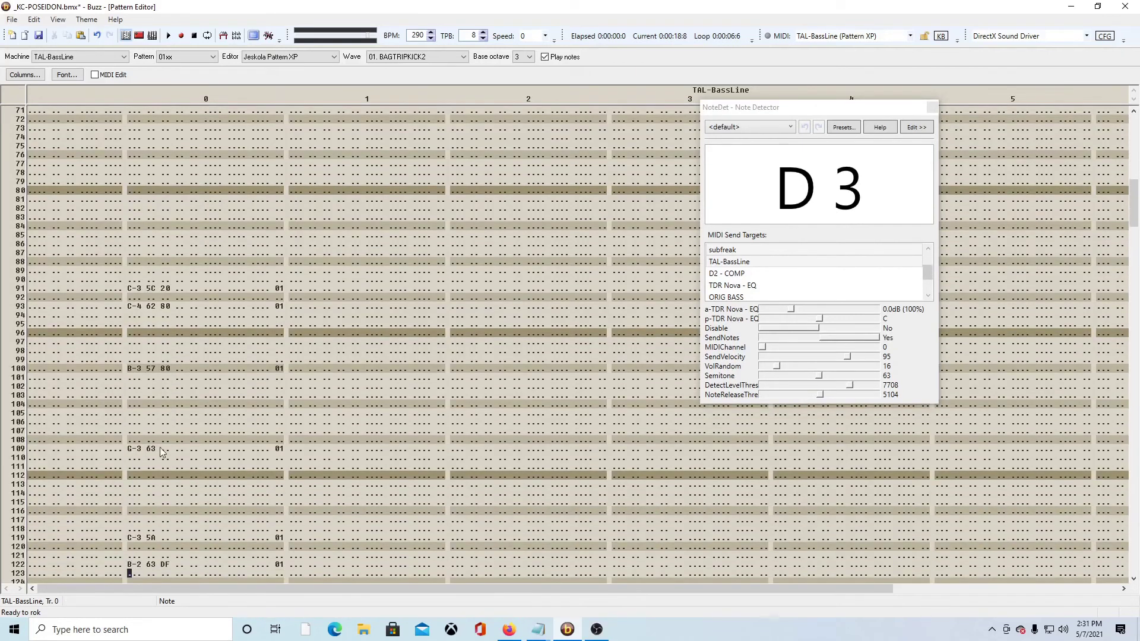
# - Mute ORIG BASS, unmute TAL-BassLine and play the sequence loop to hear the edited notes
pyautogui.click(152, 36)
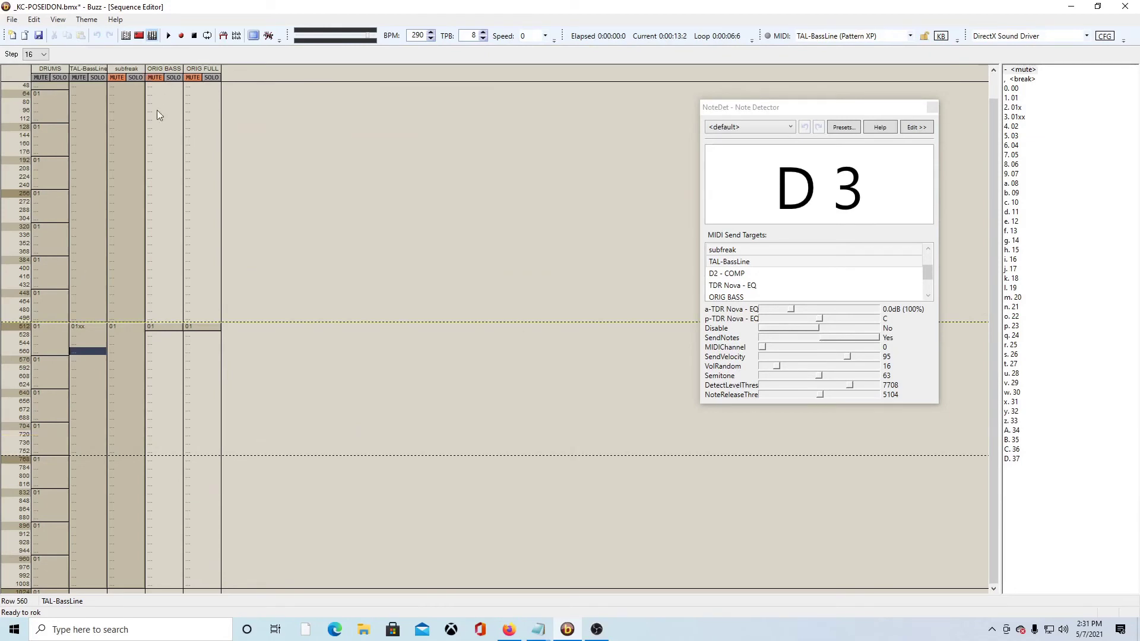
pyautogui.click(168, 37)
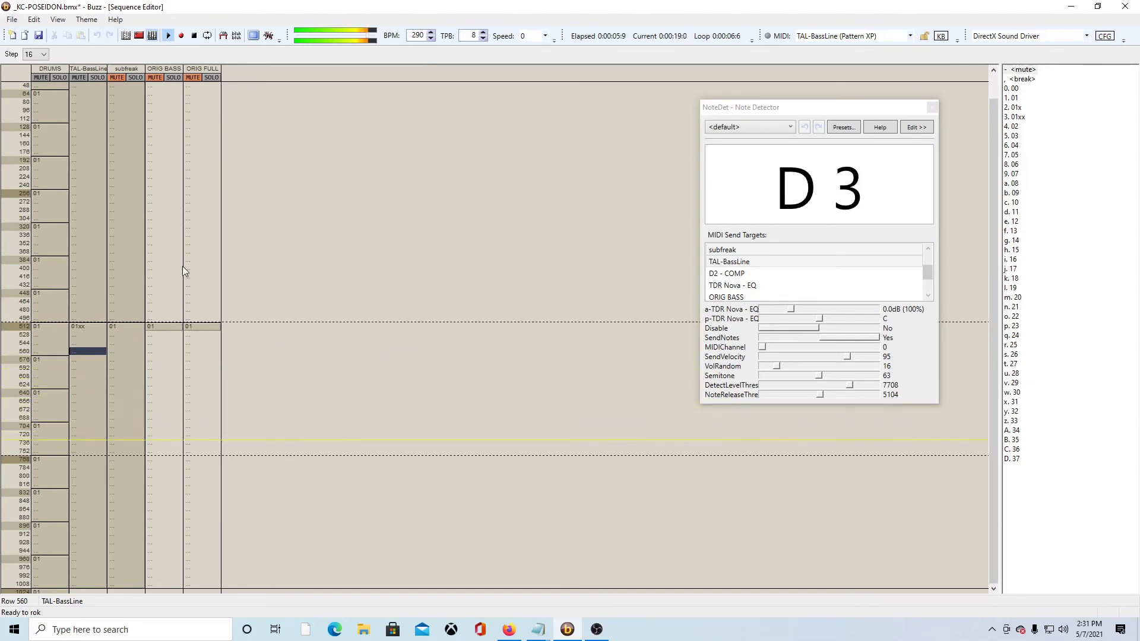
pyautogui.press('F8')
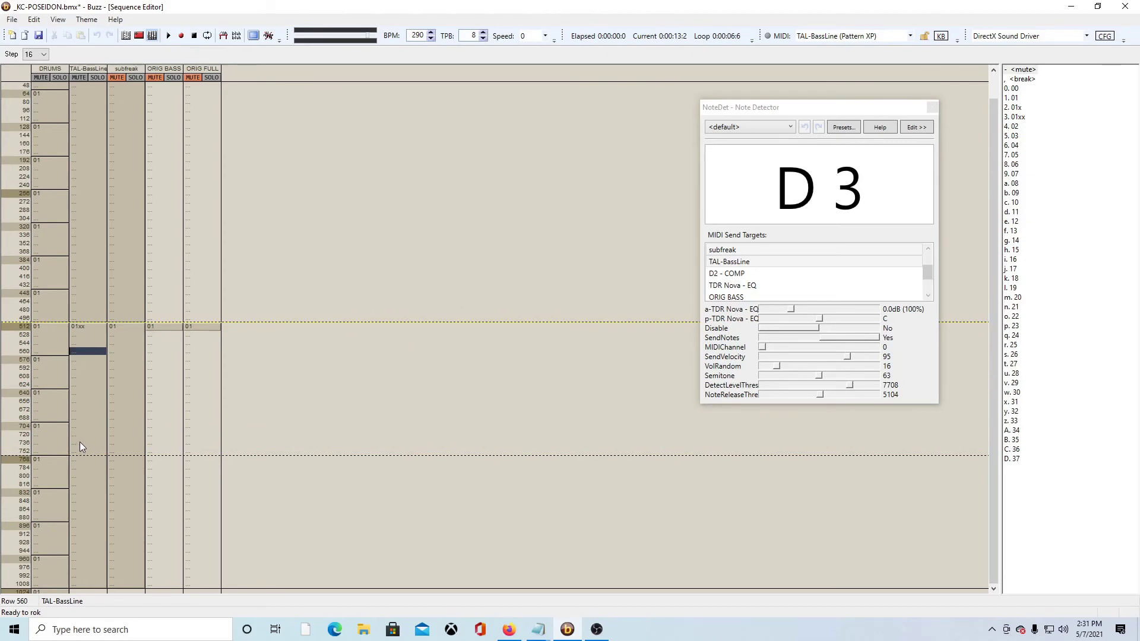
# - Mute TAL-BassLine, unmute ORIG BASS, play the loop to hear the original bass, and reopen pattern 01xx
pyautogui.press('F5')
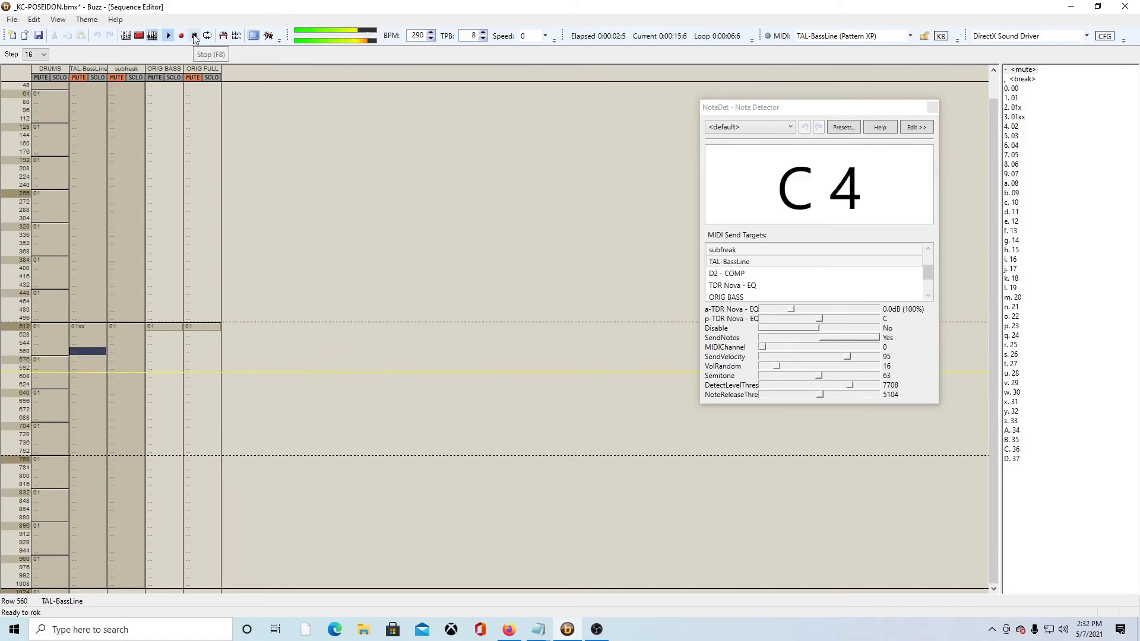
pyautogui.click(195, 36)
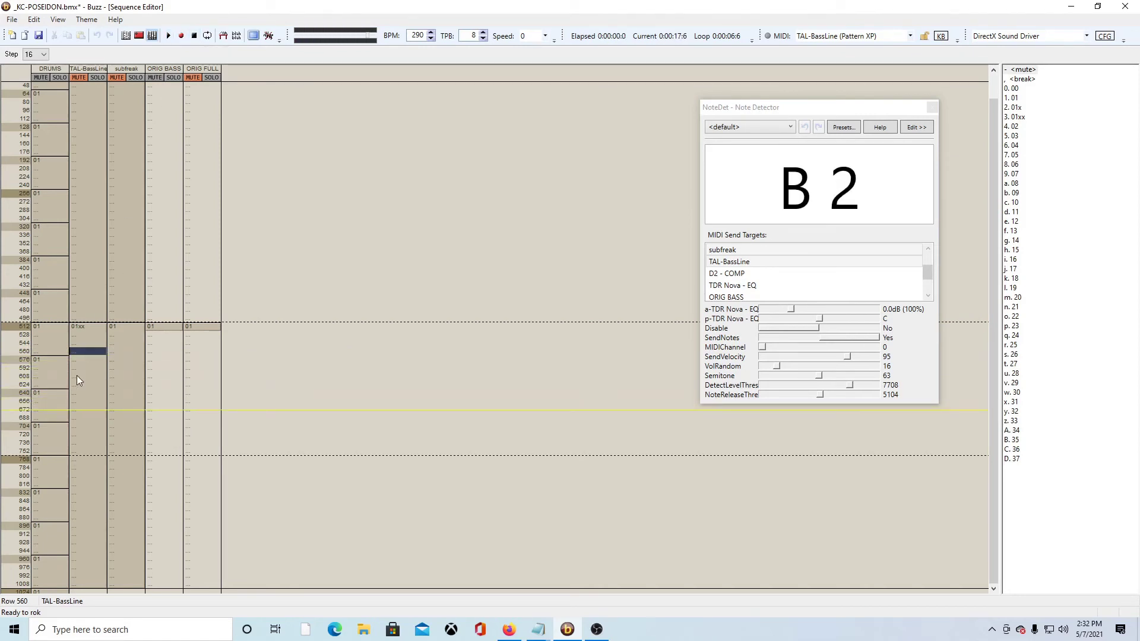
pyautogui.doubleClick(78, 372)
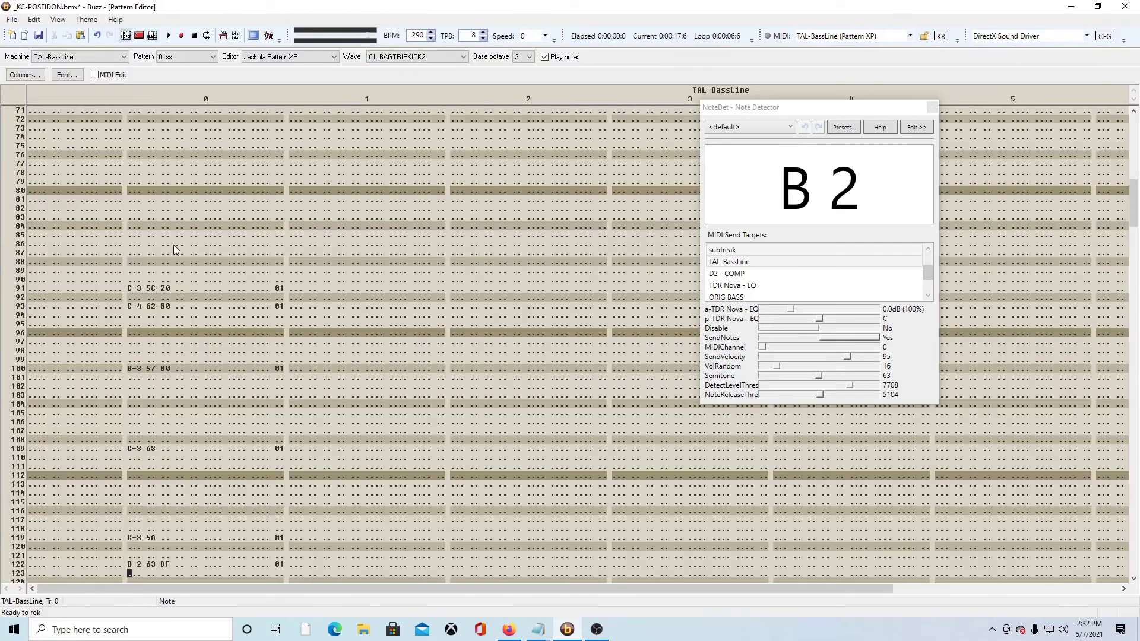
# - Enter a C-4 note at row 96 and a B-3 note at row 112 of track 0
pyautogui.click(172, 159)
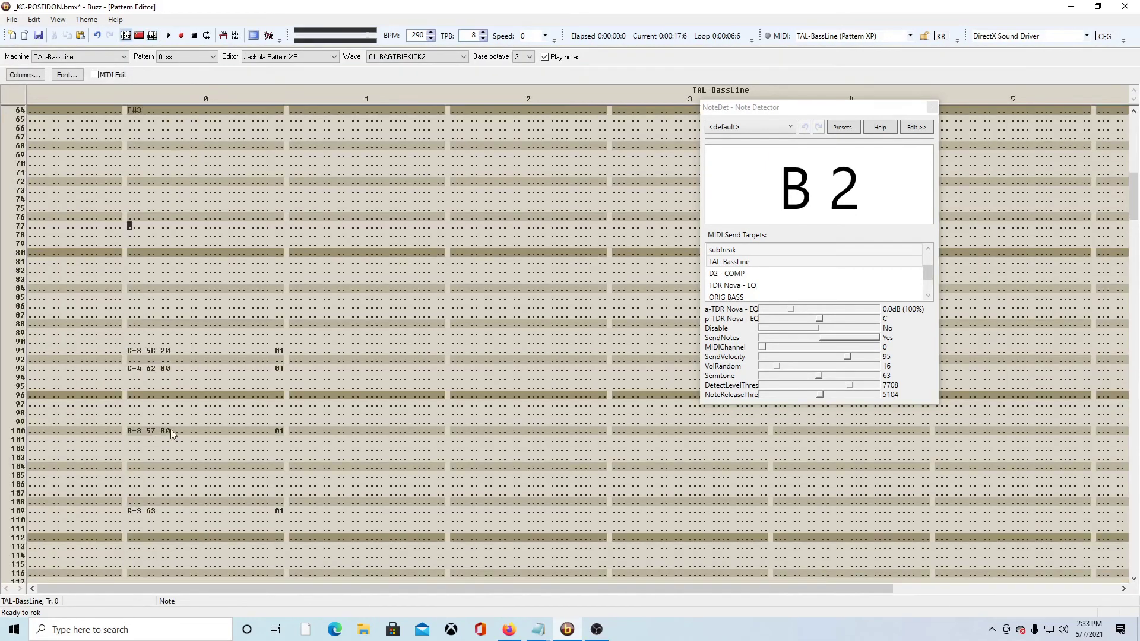
pyautogui.click(130, 395)
pyautogui.press('q')
pyautogui.click(126, 535)
pyautogui.press('m')
# - Clear the old mistimed note entries at rows 109, 100, 93 and 91 of track 0, including their values
pyautogui.click(129, 510)
pyautogui.press('.')
pyautogui.moveTo(198, 511); pyautogui.dragTo(279, 509)
pyautogui.hotkey('ctrl', 'x')
pyautogui.moveTo(129, 431); pyautogui.dragTo(282, 436)
pyautogui.hotkey('ctrl', 'x')
pyautogui.moveTo(130, 350); pyautogui.dragTo(280, 378)
pyautogui.hotkey('ctrl', 'x')
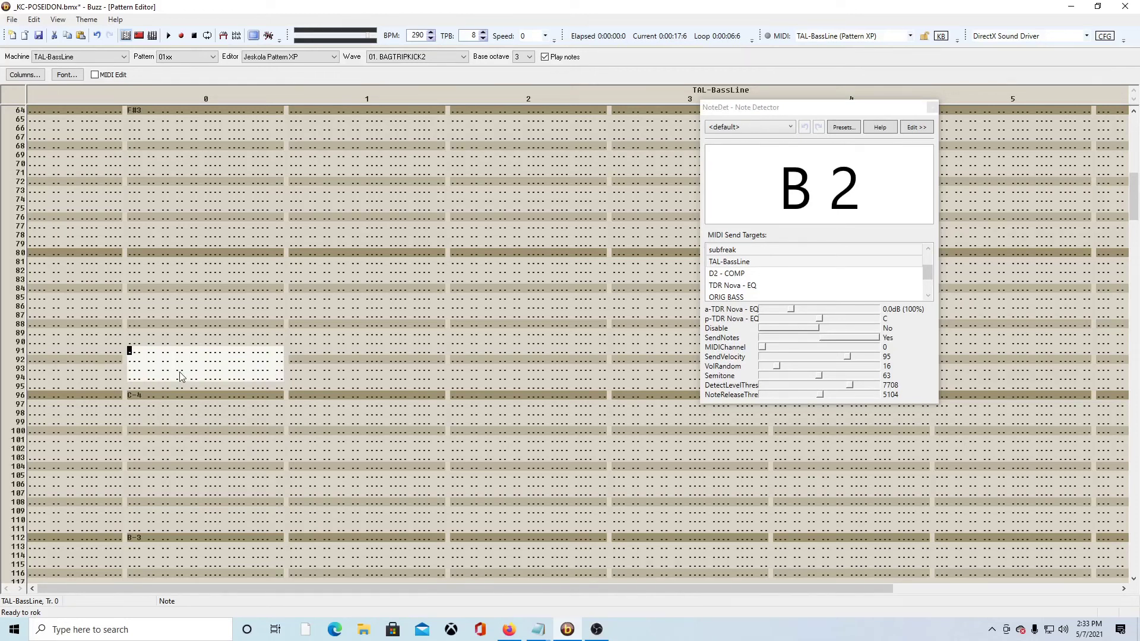
pyautogui.press('Delete')
pyautogui.press('Insert')
# - Play the sequence loop with TAL-BassLine and ORIG BASS both unmuted to compare their timing
pyautogui.click(153, 36)
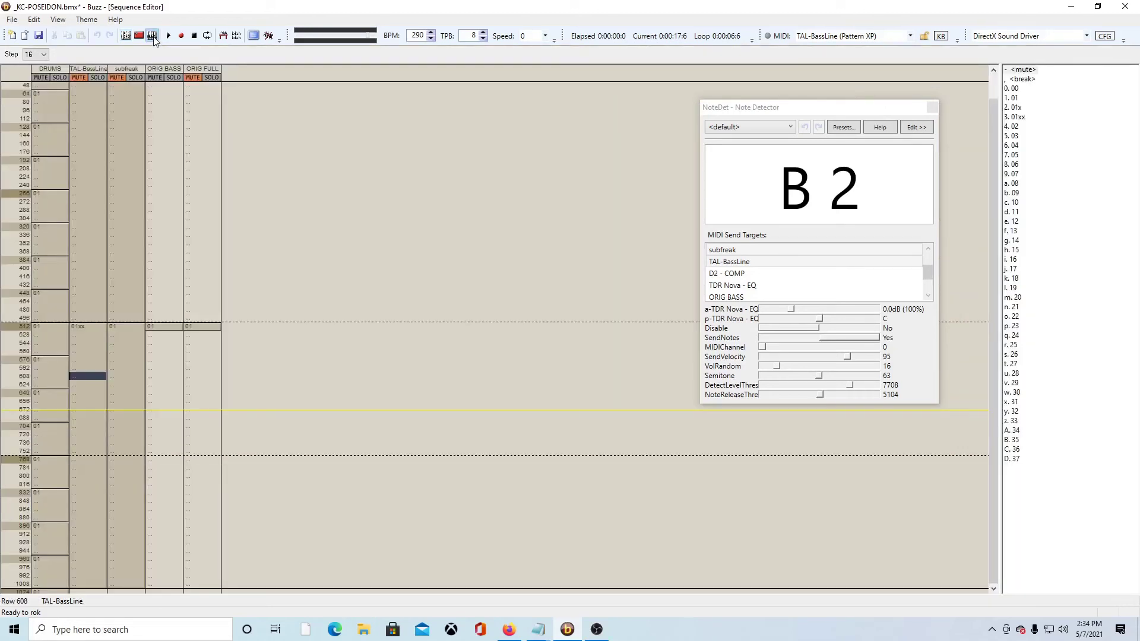
pyautogui.click(168, 35)
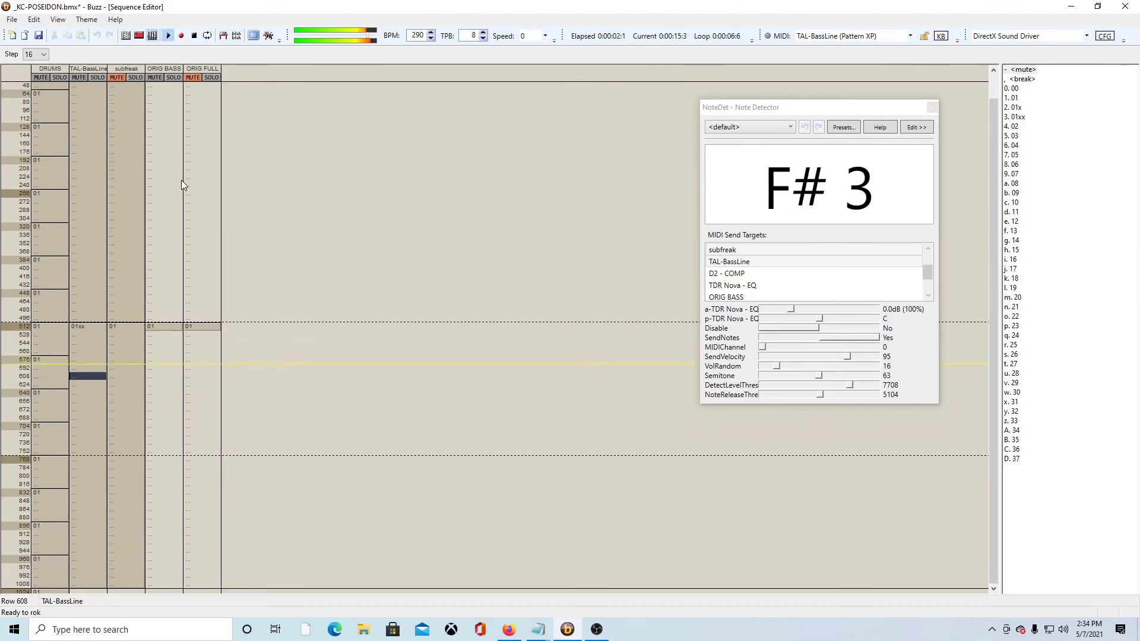
pyautogui.click(195, 35)
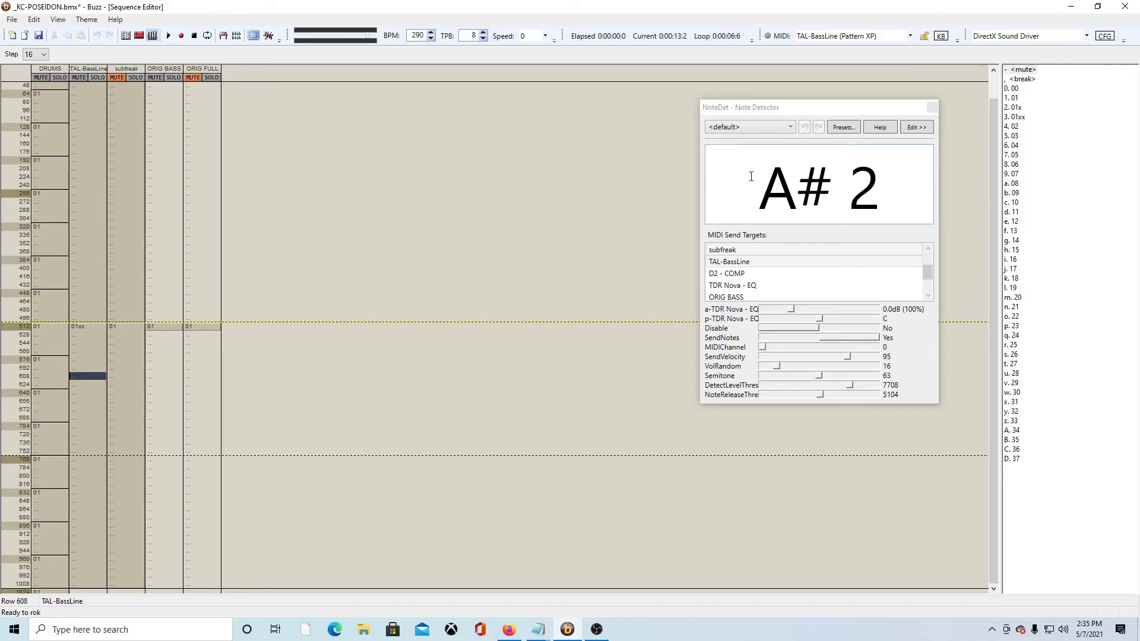
# - Reopen pattern 01xx and select the B-2 and B-3 notes at rows 228 and 229 of track 0
pyautogui.doubleClick(82, 327)
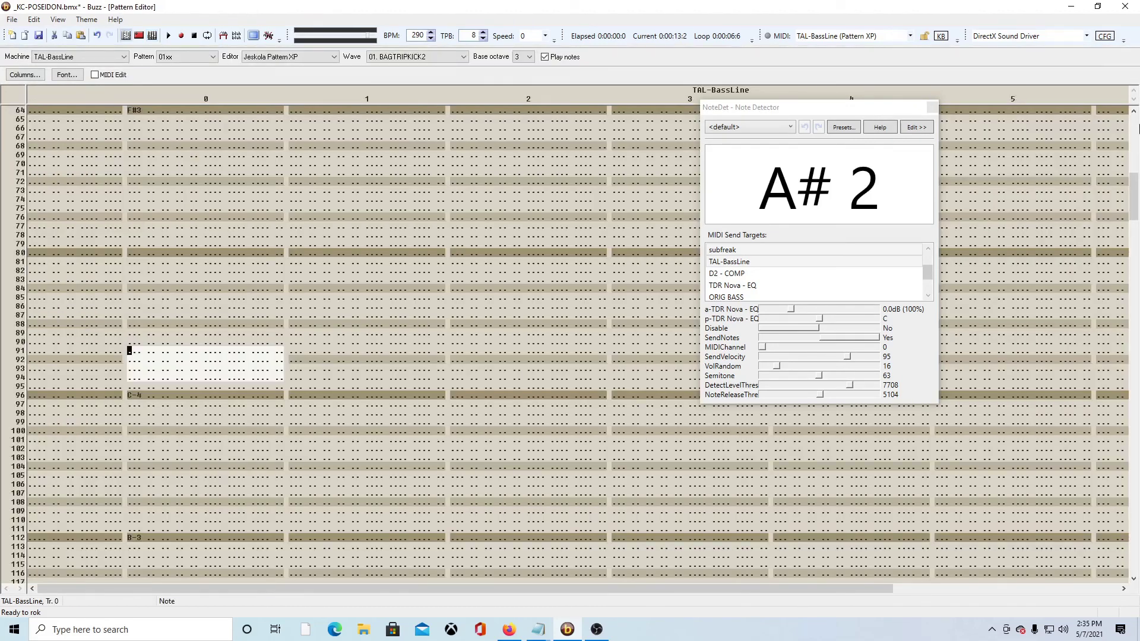
pyautogui.moveTo(1134, 191); pyautogui.dragTo(1067, 303)
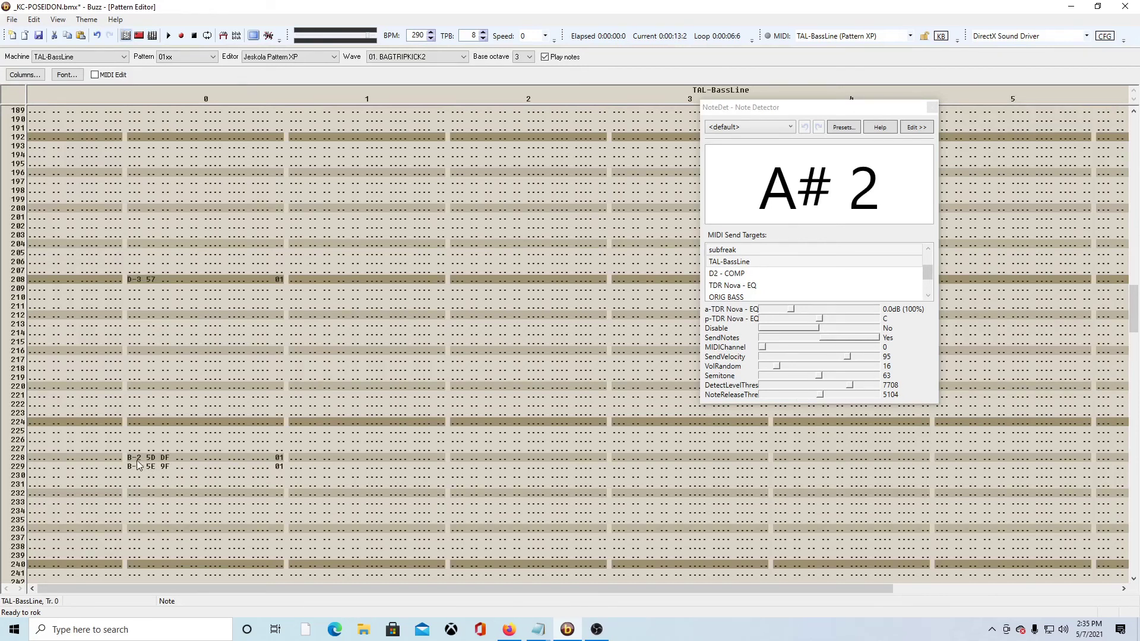
pyautogui.moveTo(133, 449); pyautogui.dragTo(135, 460)
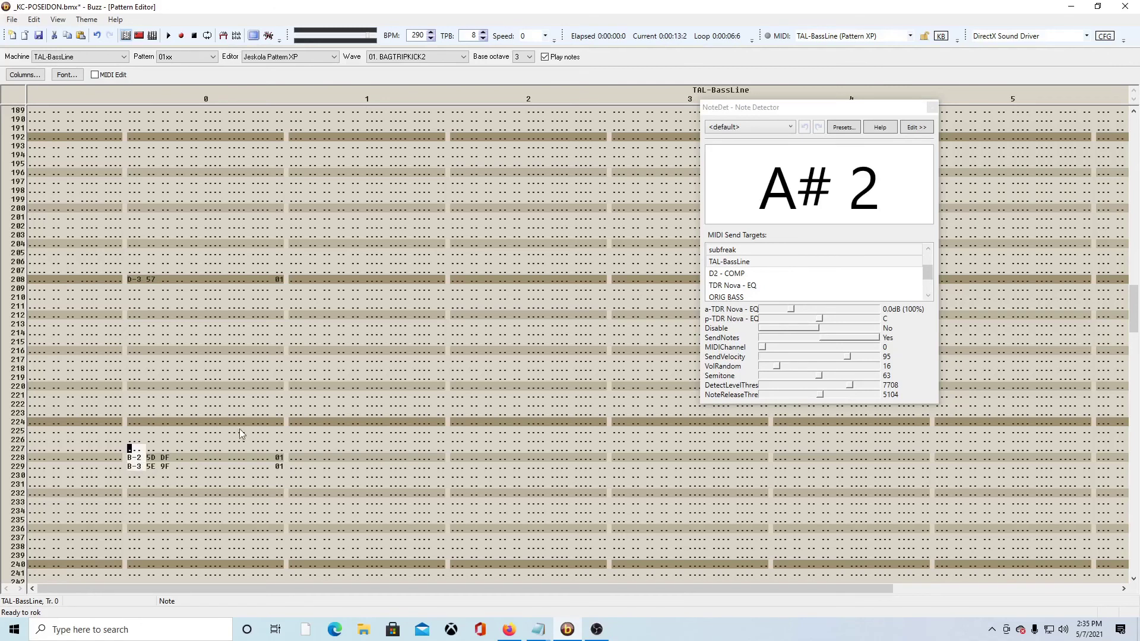